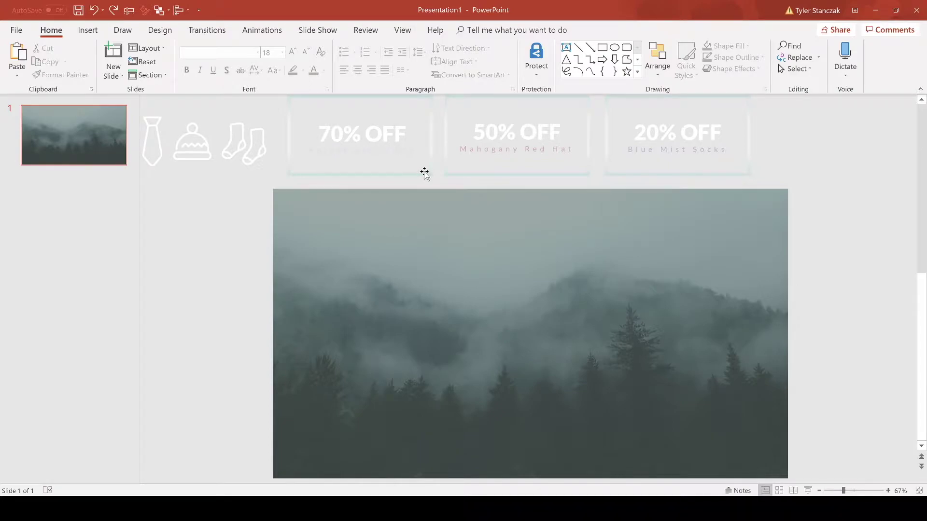
# Move the 70% OFF frame and its text onto the forest picture.
pyautogui.click(425, 174)
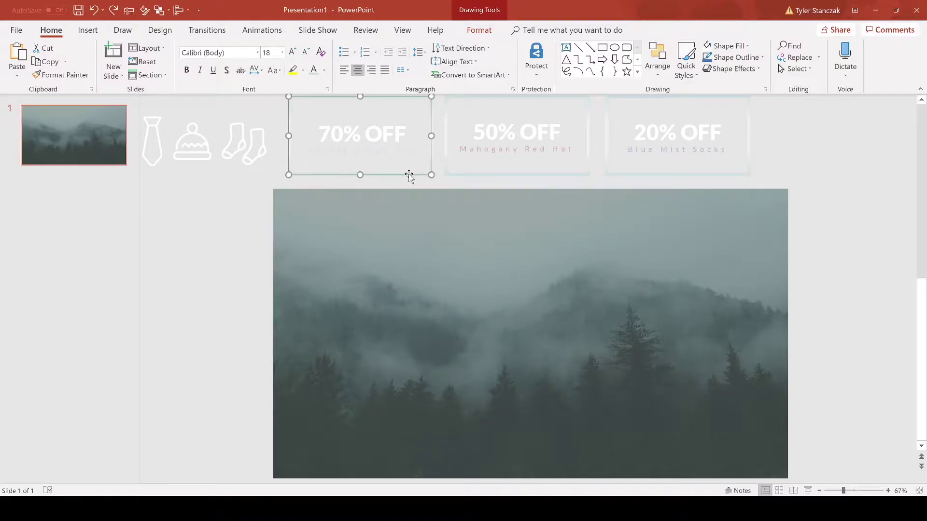
pyautogui.moveTo(409, 174); pyautogui.dragTo(441, 390)
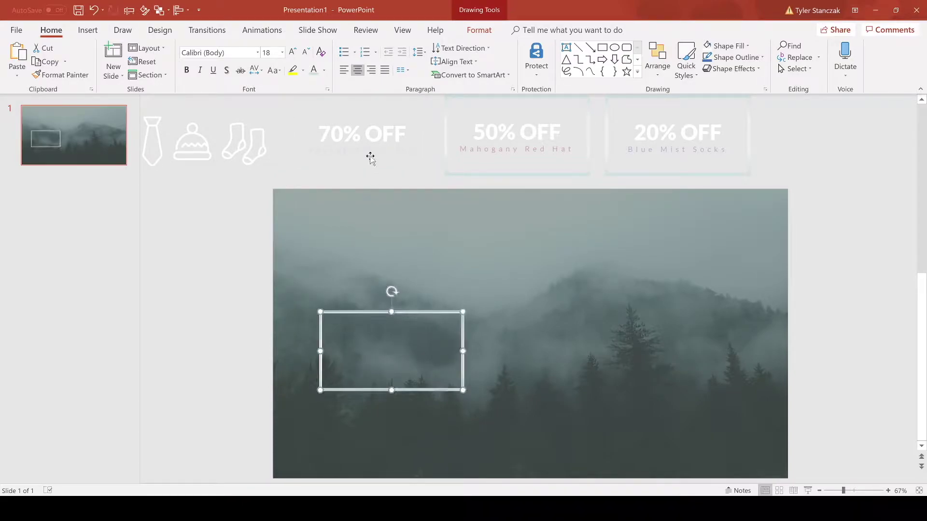
pyautogui.moveTo(370, 159); pyautogui.dragTo(407, 366)
pyautogui.scroll(5, 410, 373)
pyautogui.scroll(5, 407, 366)
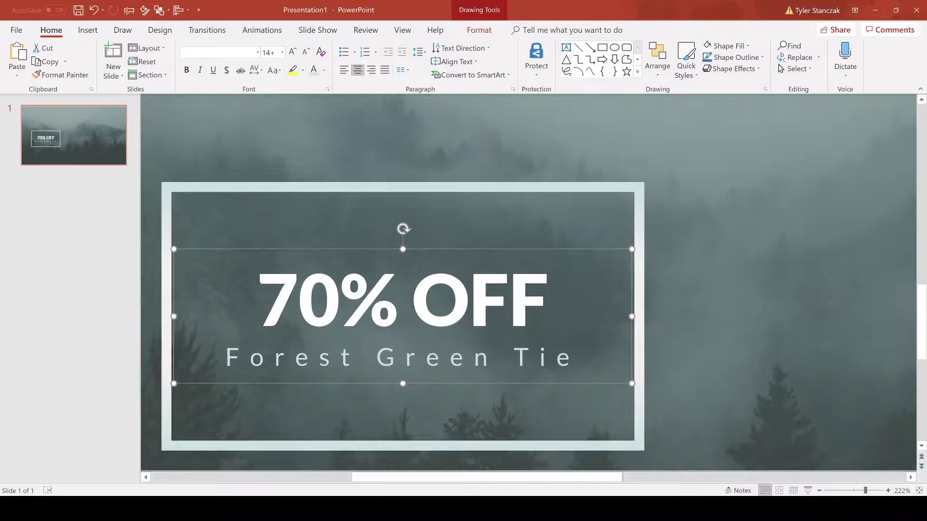
pyautogui.scroll(-10, 588, 206)
# Place an empty frame beside it holding the 50% OFF text, then undo the placement.
pyautogui.moveTo(569, 136); pyautogui.dragTo(604, 378)
pyautogui.scroll(1, 600, 280)
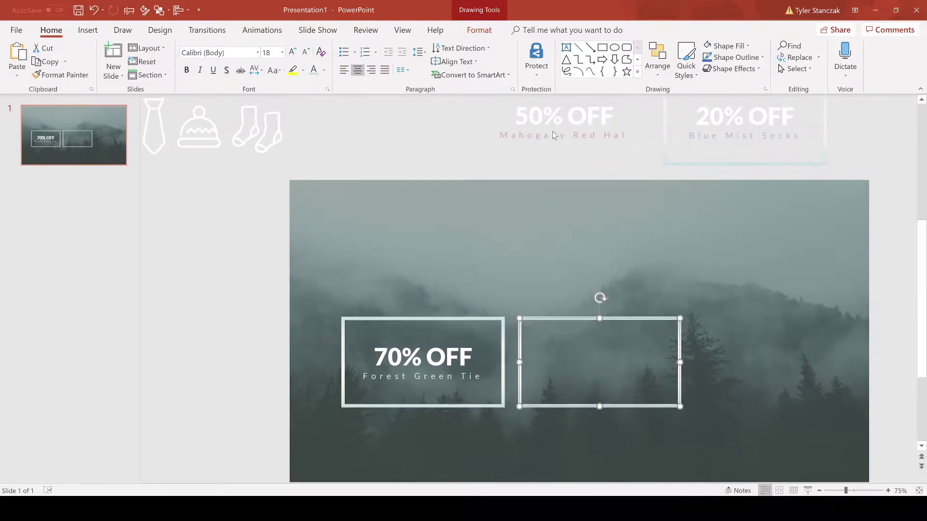
pyautogui.click(575, 141)
pyautogui.scroll(5, 607, 384)
pyautogui.moveTo(609, 197); pyautogui.dragTo(620, 394)
pyautogui.scroll(-8, 449, 289)
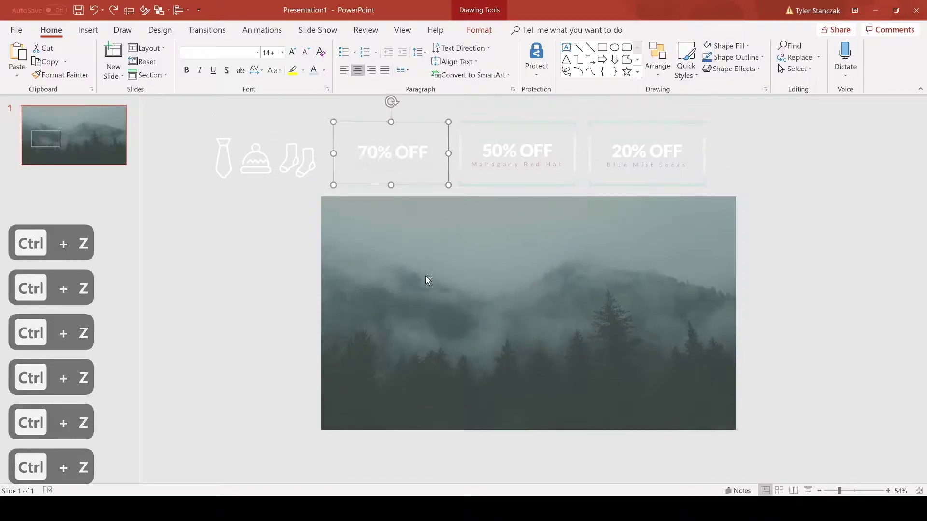
# Undo back to the three empty frames and give them one shared vertical centre with Align Middle.
pyautogui.hotkey('ctrl', 'z')
pyautogui.hotkey('ctrl', 'z')
pyautogui.hotkey('ctrl', 'z')
pyautogui.hotkey('ctrl', 'z')
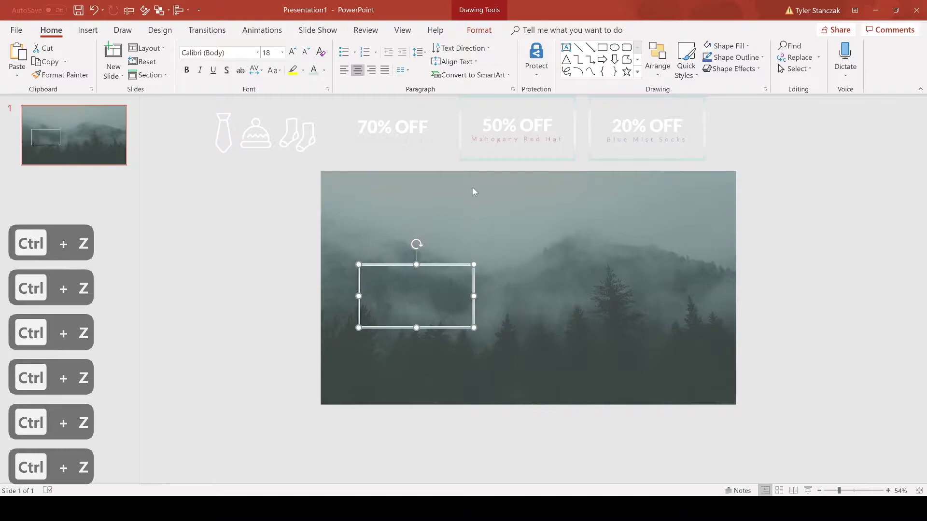
pyautogui.hotkey('ctrl', 'z')
pyautogui.hotkey('ctrl', 'z')
pyautogui.hotkey('ctrl', 'z')
pyautogui.hotkey('ctrl', 'z')
pyautogui.hotkey('ctrl', 'z')
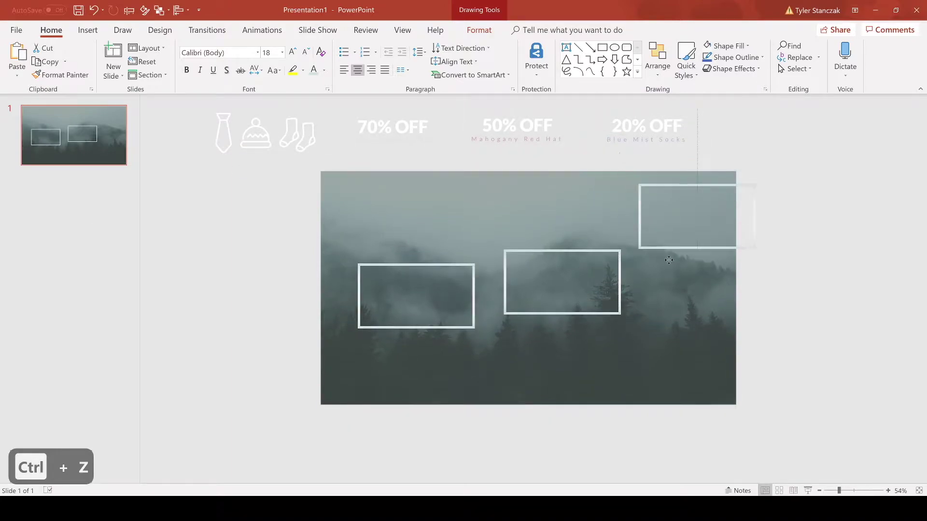
pyautogui.keyDown('shift'); pyautogui.click(573, 317); pyautogui.keyUp('shift')
pyautogui.keyDown('shift'); pyautogui.click(471, 326); pyautogui.keyUp('shift')
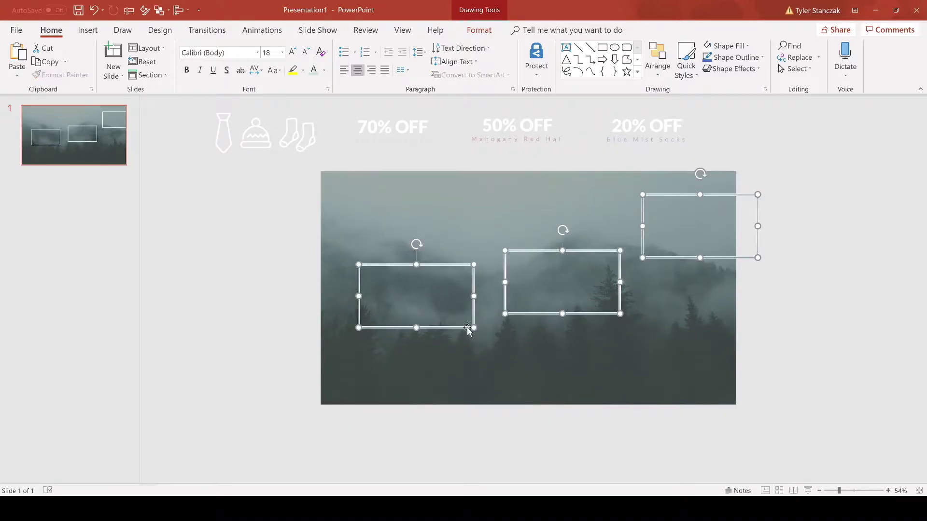
pyautogui.click(656, 76)
pyautogui.moveTo(676, 228)
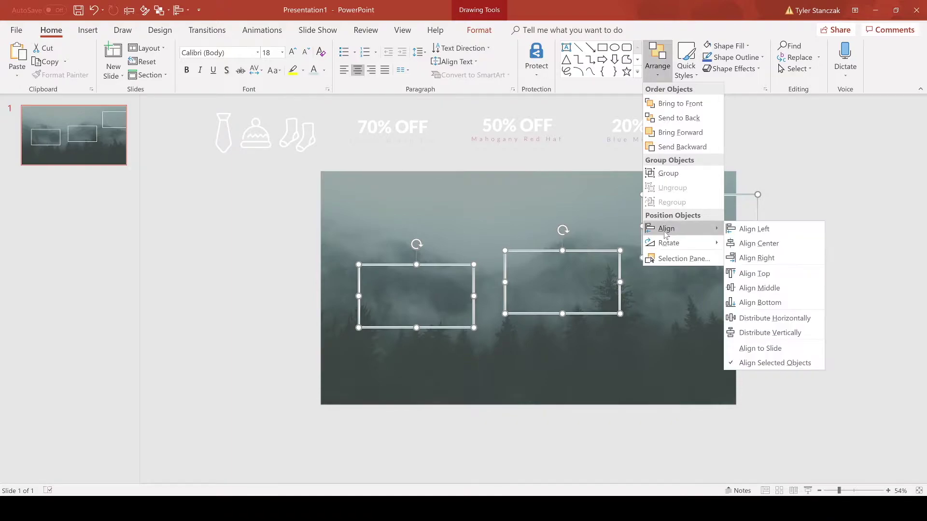
pyautogui.click(748, 287)
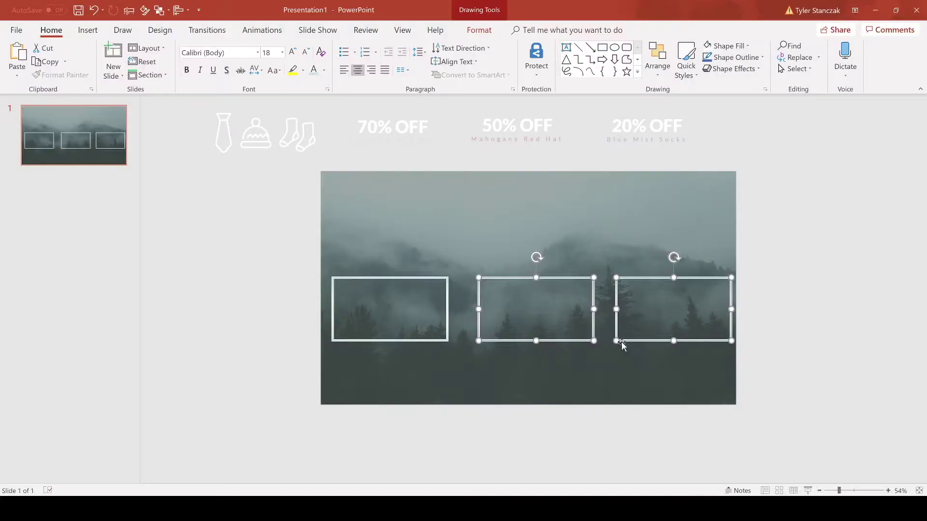
# Shift the middle and right frames left, then reselect all three frames.
pyautogui.moveTo(621, 341); pyautogui.dragTo(607, 340)
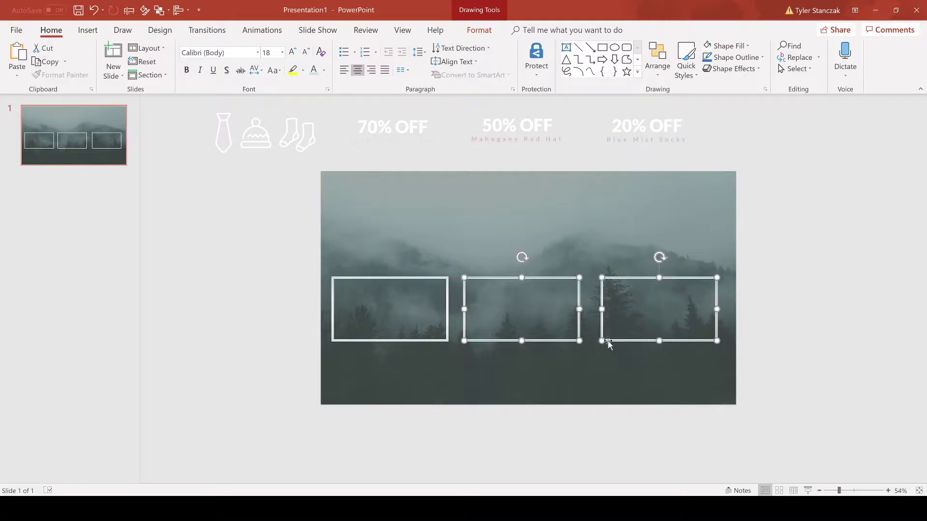
pyautogui.click(631, 359)
pyautogui.click(441, 341)
pyautogui.keyDown('shift'); pyautogui.click(476, 342); pyautogui.keyUp('shift')
pyautogui.keyDown('shift'); pyautogui.click(613, 340); pyautogui.keyUp('shift')
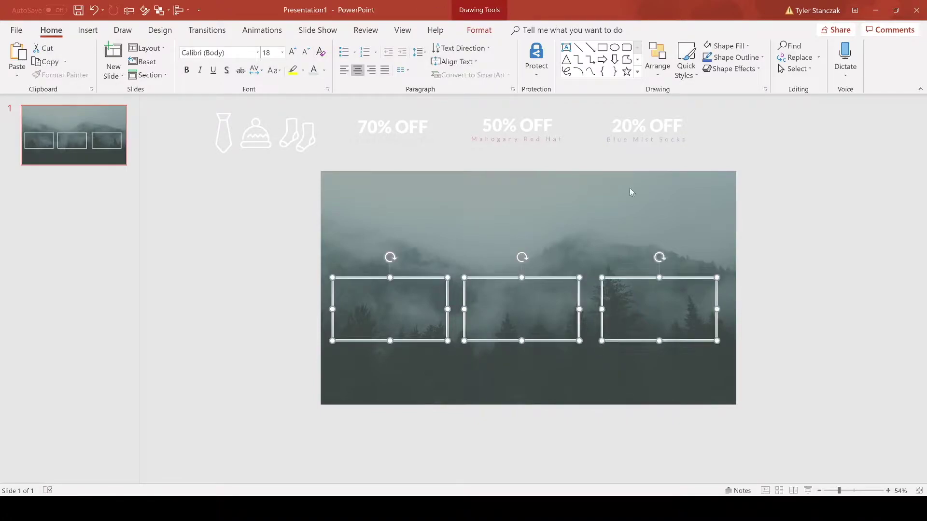
pyautogui.click(660, 66)
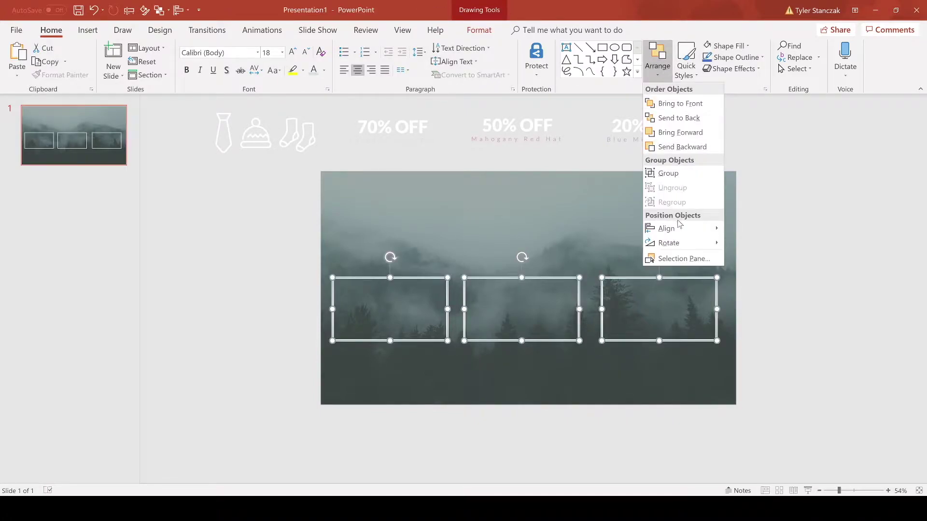
pyautogui.moveTo(680, 230)
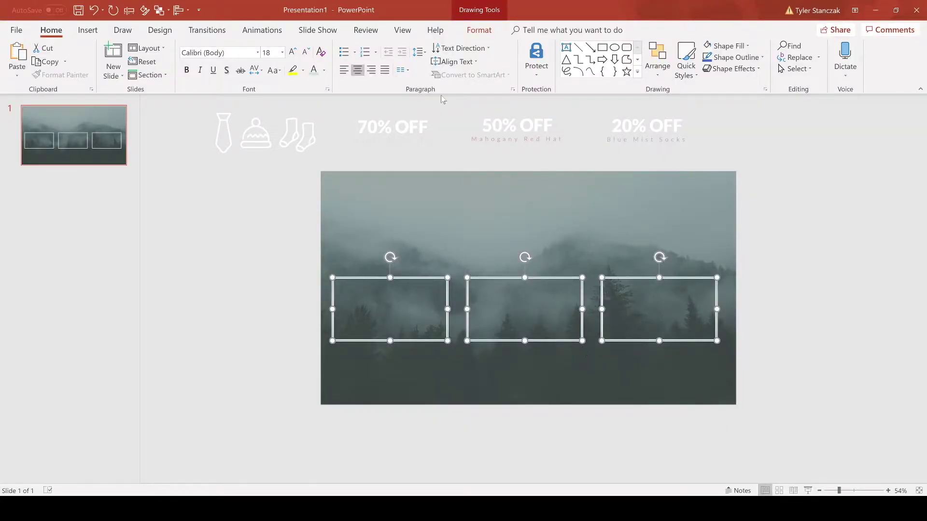
# Move the 70% OFF and 50% OFF texts into the first and second frames.
pyautogui.scroll(1, 449, 139)
pyautogui.click(447, 138)
pyautogui.moveTo(406, 155); pyautogui.dragTo(405, 318)
pyautogui.scroll(1, 517, 129)
pyautogui.click(553, 126)
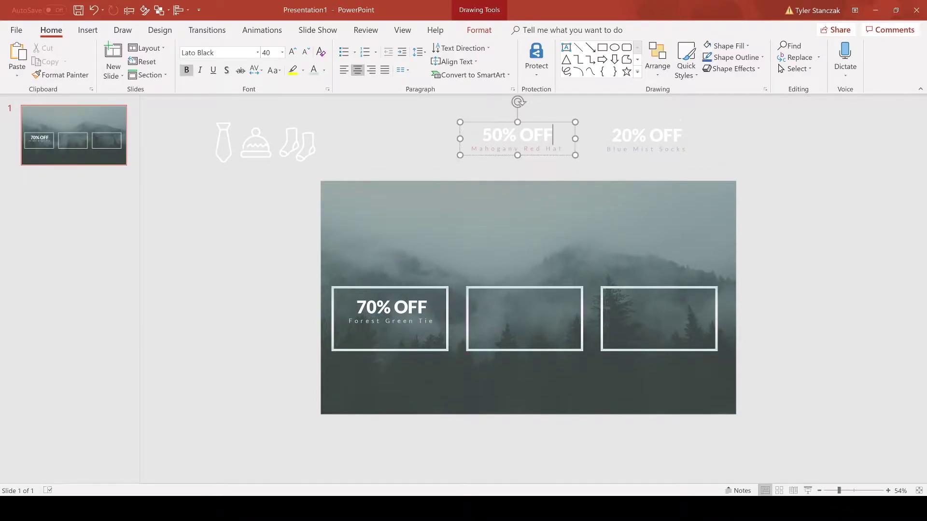
pyautogui.moveTo(543, 153); pyautogui.dragTo(538, 334)
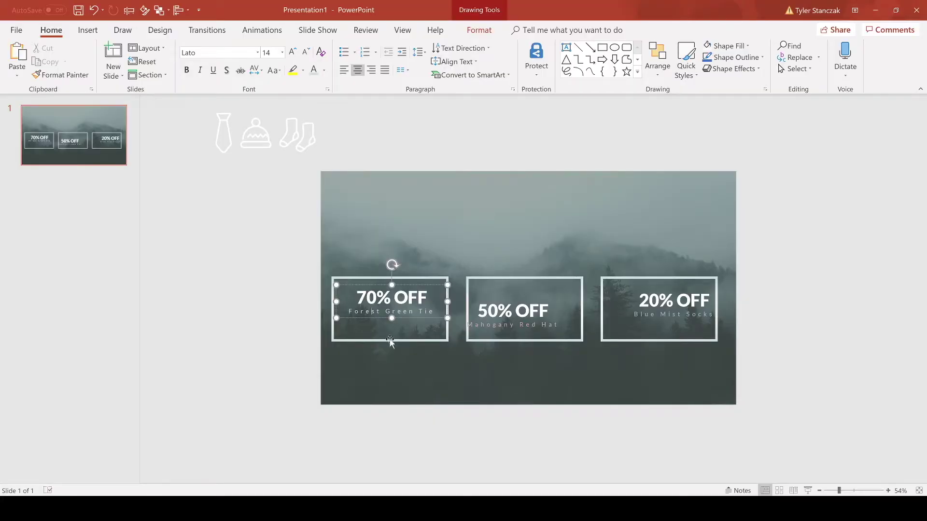
# Centre the 70% OFF text horizontally and vertically within its frame.
pyautogui.keyDown('shift'); pyautogui.click(390, 341); pyautogui.keyUp('shift')
pyautogui.click(665, 71)
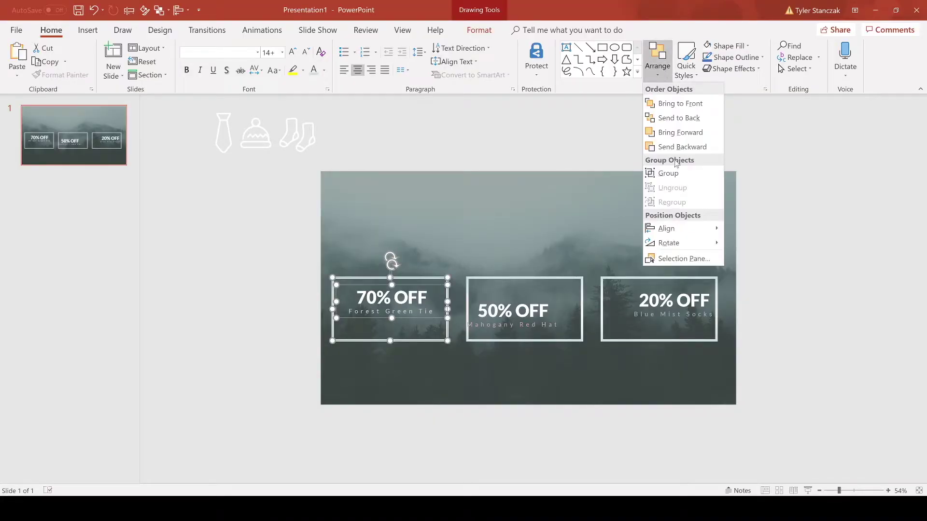
pyautogui.moveTo(671, 229)
pyautogui.click(751, 242)
pyautogui.click(658, 65)
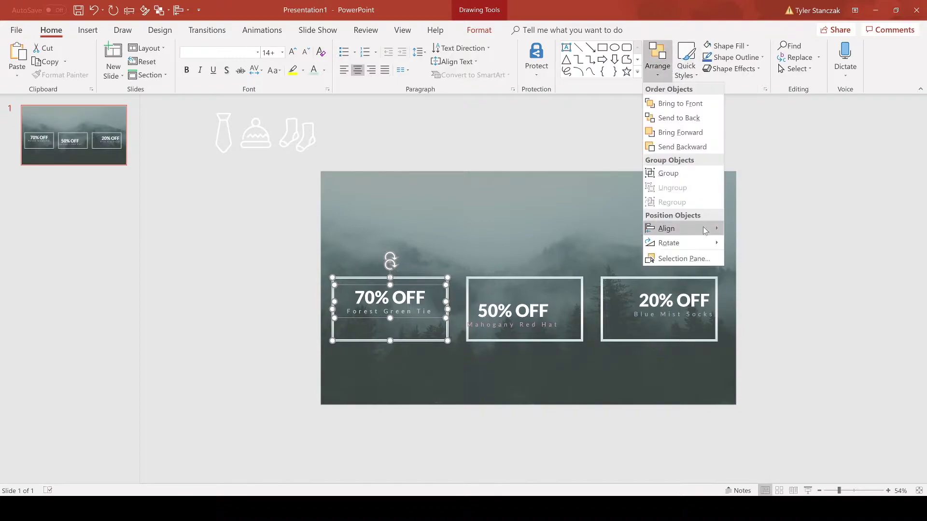
pyautogui.click(786, 288)
pyautogui.click(787, 298)
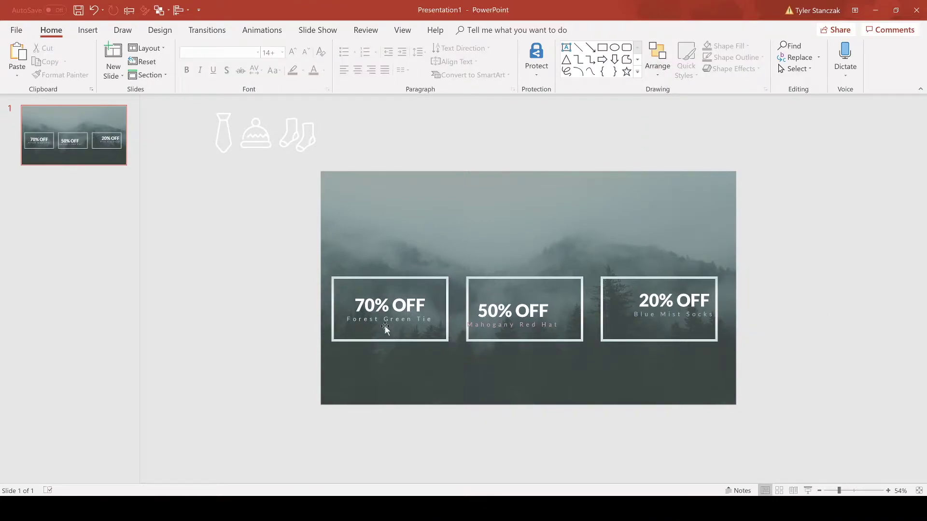
pyautogui.rightClick(496, 285)
# Centre the 50% OFF text vertically and horizontally within its frame.
pyautogui.click(493, 282)
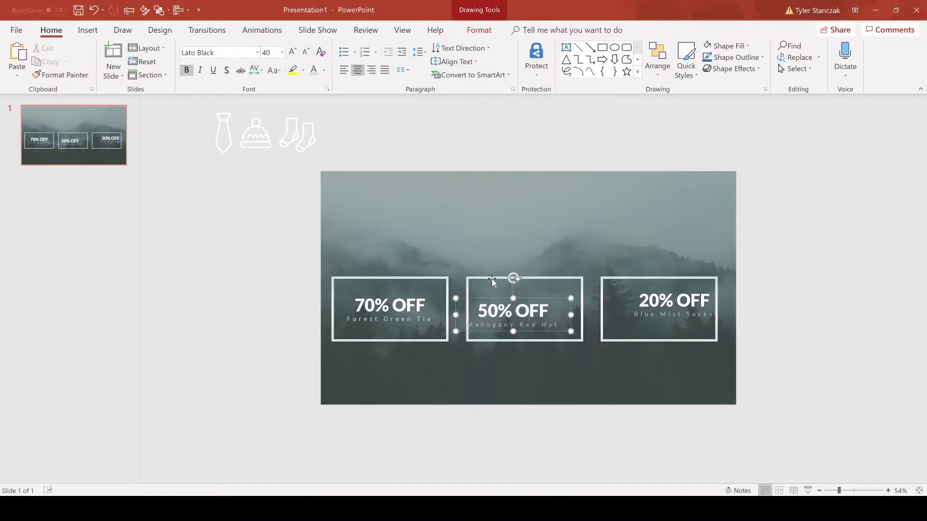
pyautogui.click(658, 65)
pyautogui.moveTo(676, 228)
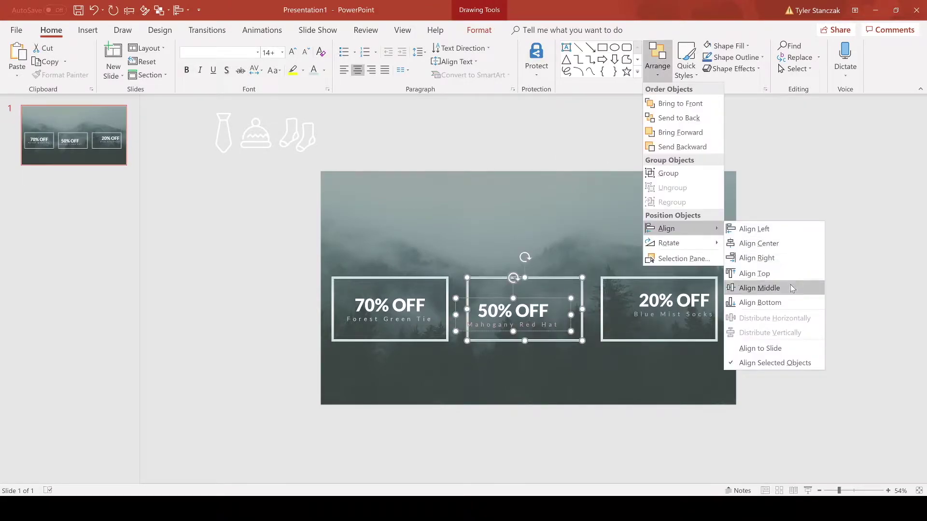
pyautogui.click(760, 288)
pyautogui.click(658, 65)
pyautogui.click(768, 243)
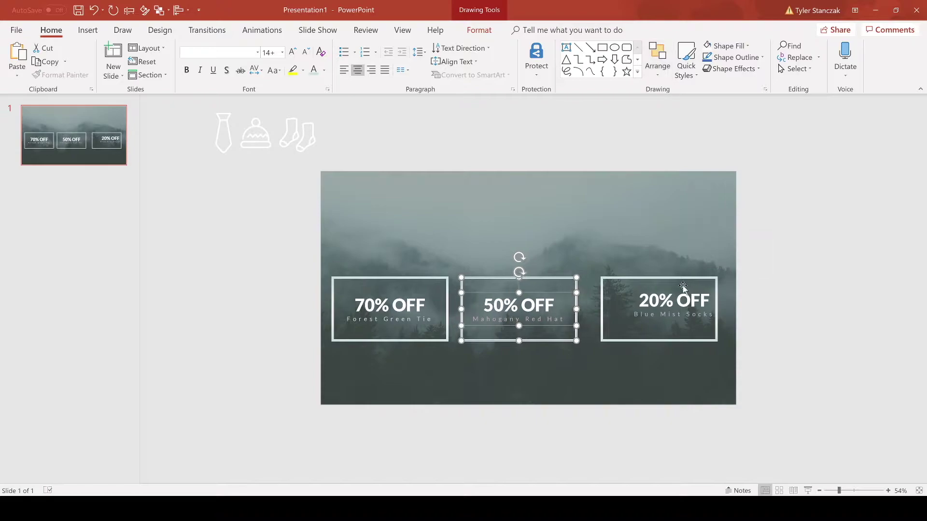
# Centre the 20% OFF label in its frame with Align Middle and Align Center, then group the 70% OFF box.
pyautogui.click(683, 290)
pyautogui.click(497, 278)
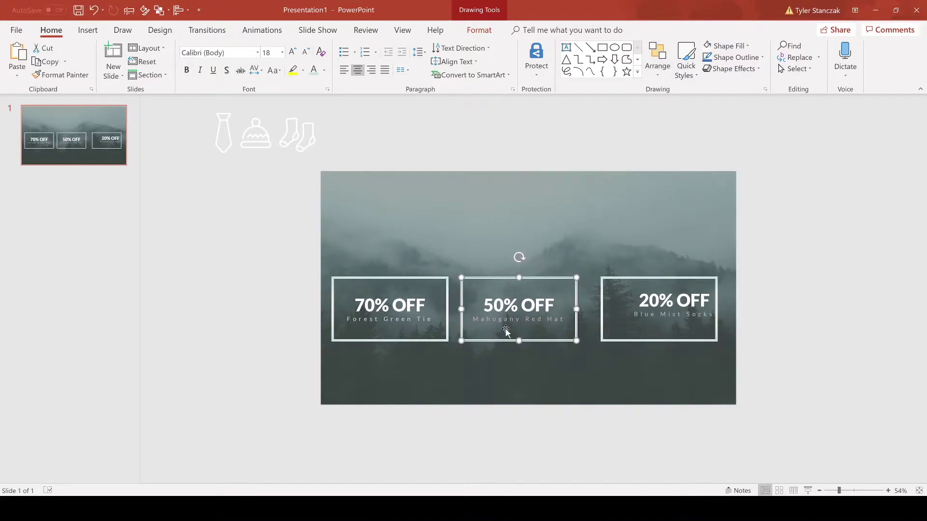
pyautogui.rightClick(649, 300)
pyautogui.keyDown('shift'); pyautogui.click(695, 278); pyautogui.keyUp('shift')
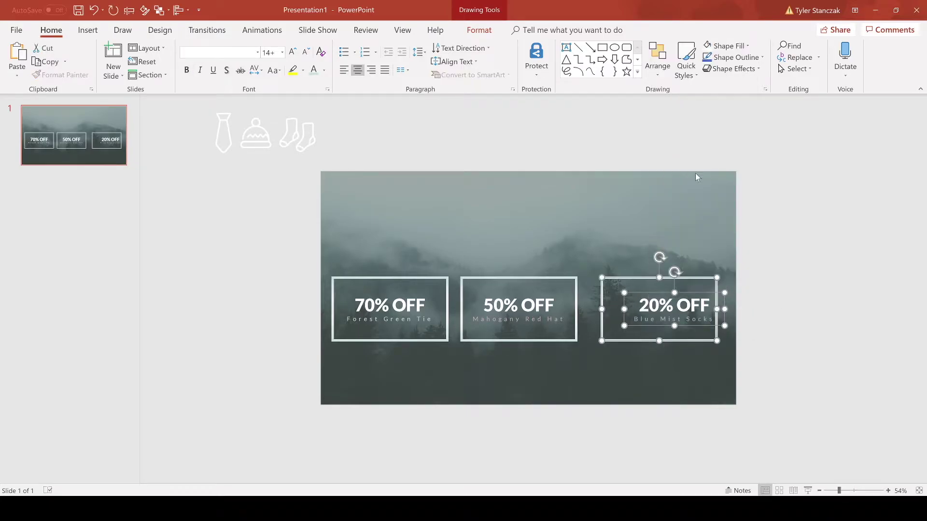
pyautogui.click(657, 61)
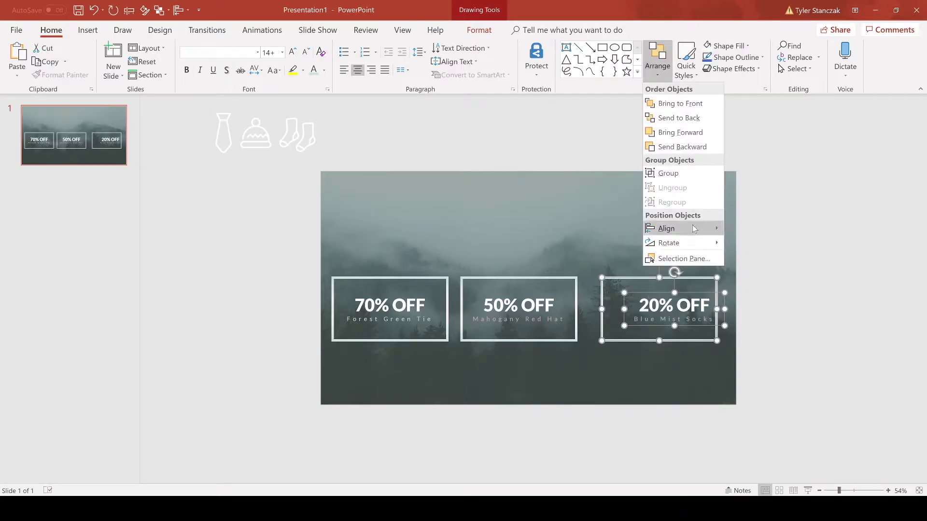
pyautogui.moveTo(695, 228)
pyautogui.click(780, 292)
pyautogui.click(659, 75)
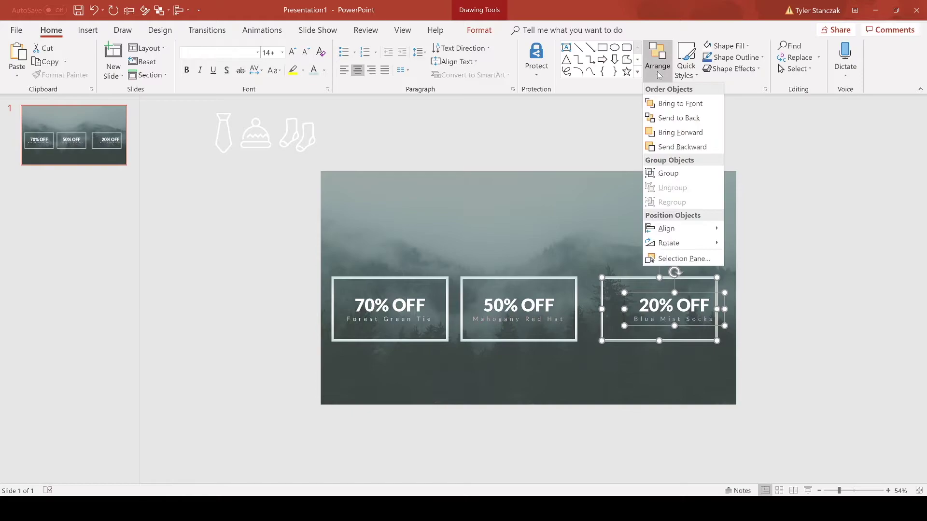
pyautogui.moveTo(695, 228)
pyautogui.click(761, 243)
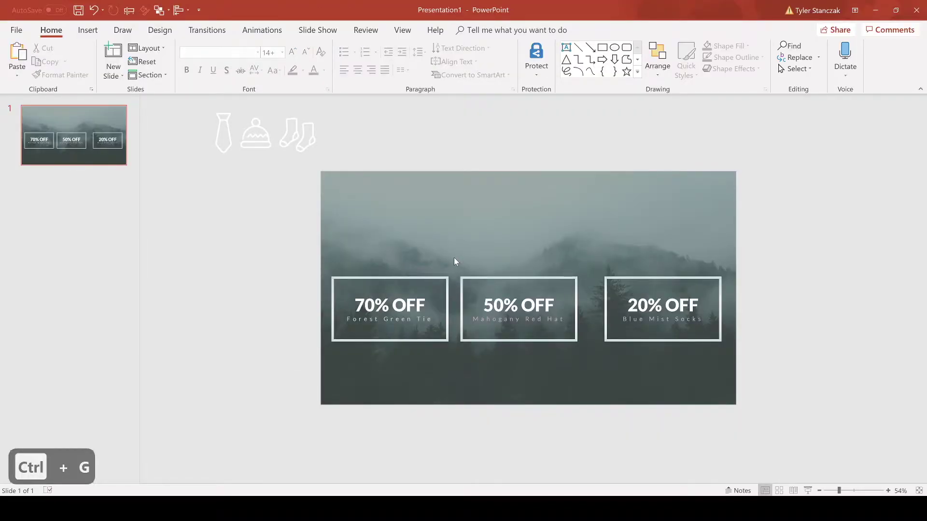
# Select the 70%, 50% and 20% OFF boxes and line them up by their middles.
pyautogui.moveTo(453, 257); pyautogui.dragTo(586, 355)
pyautogui.hotkey('ctrl', 'g')
pyautogui.moveTo(592, 261); pyautogui.dragTo(749, 372)
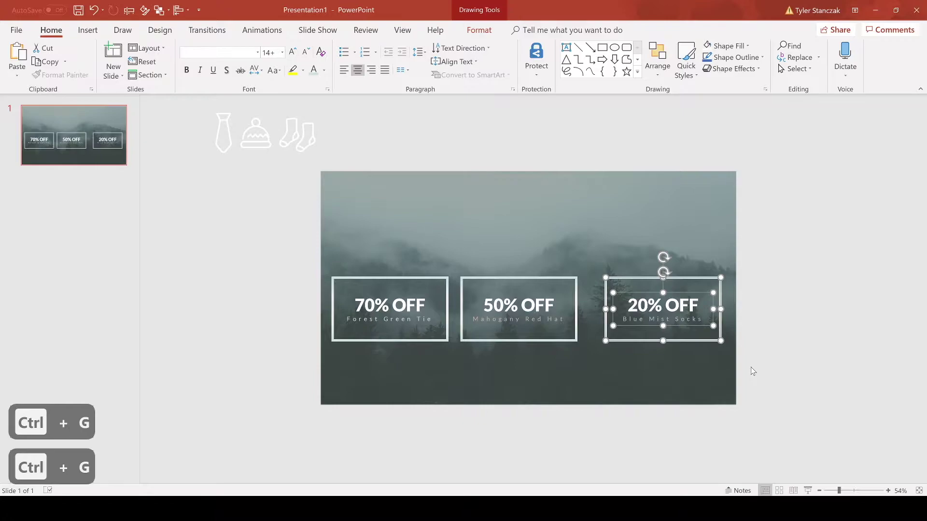
pyautogui.keyDown('shift'); pyautogui.click(577, 314); pyautogui.keyUp('shift')
pyautogui.keyDown('shift'); pyautogui.click(444, 312); pyautogui.keyUp('shift')
pyautogui.click(658, 60)
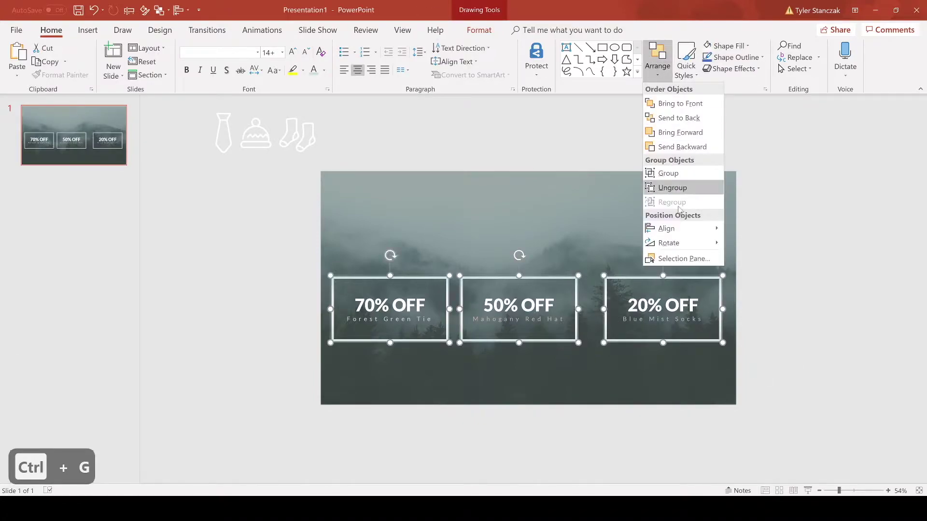
pyautogui.moveTo(680, 228)
pyautogui.click(771, 290)
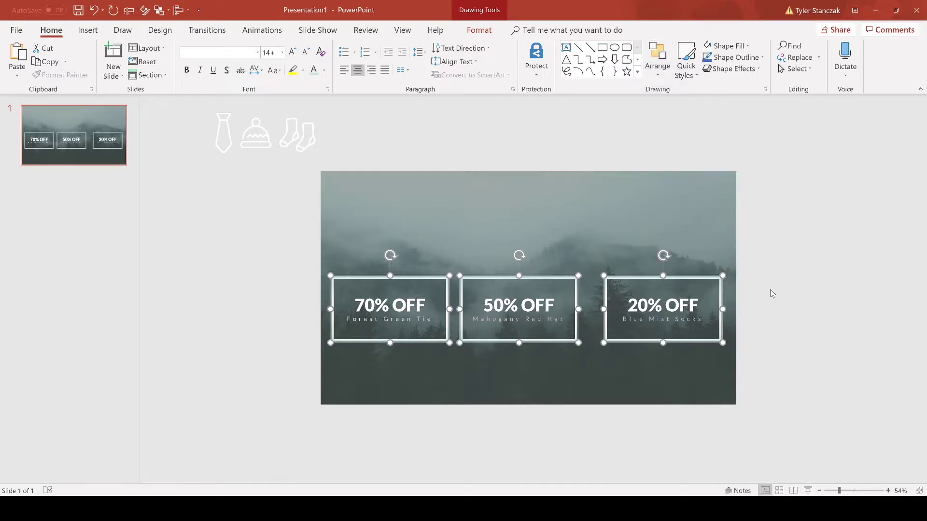
# Distribute the three discount boxes evenly across the row.
pyautogui.click(657, 60)
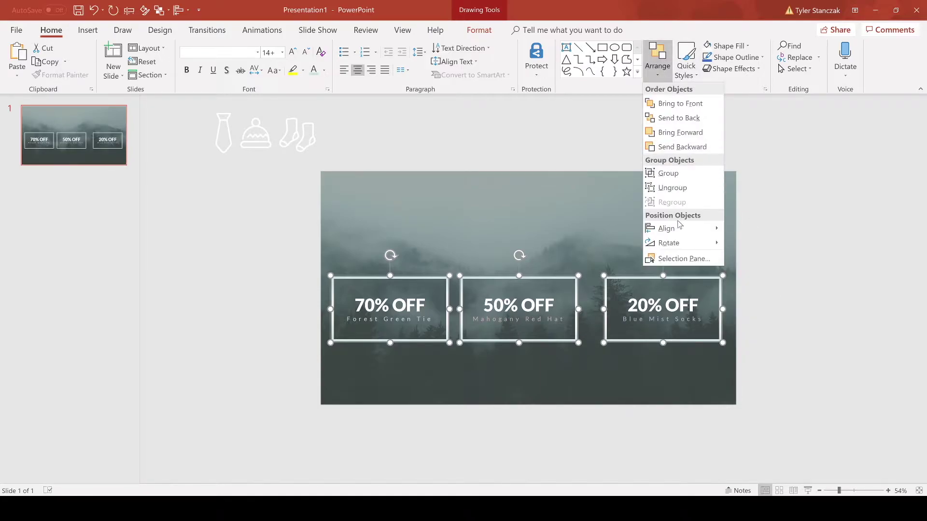
pyautogui.moveTo(680, 229)
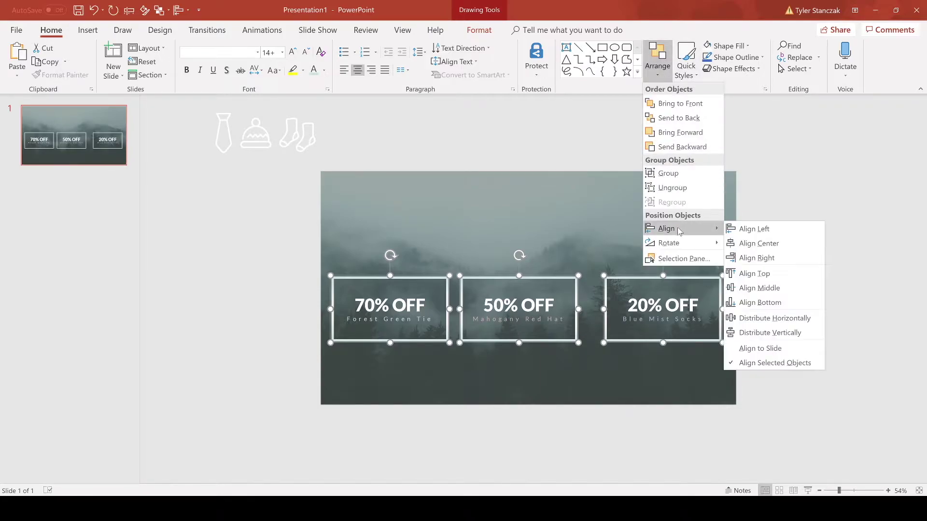
pyautogui.click(748, 319)
pyautogui.click(768, 323)
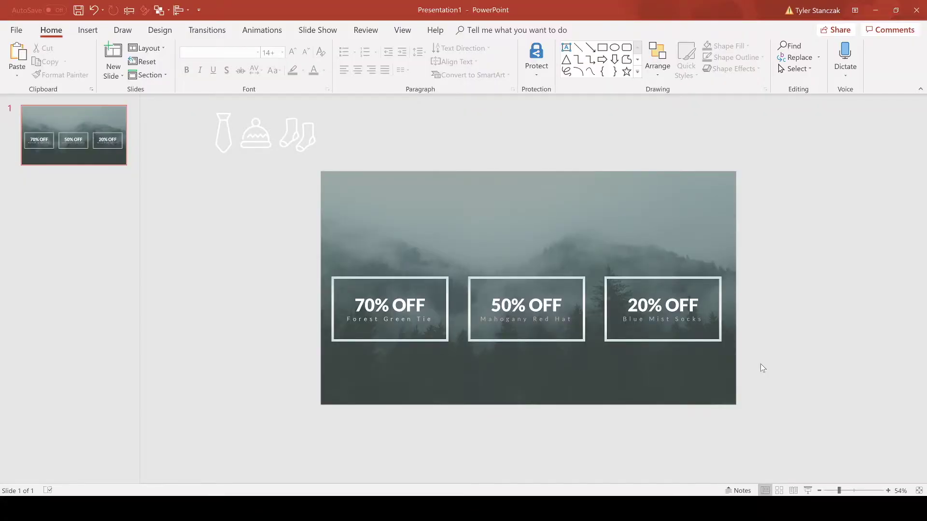
pyautogui.rightClick(761, 368)
# Group the three discount boxes with Ctrl+G and apply Align Center and Align Middle on the slide.
pyautogui.moveTo(296, 267)
pyautogui.mouseDown()
pyautogui.moveTo(536, 372)
pyautogui.moveTo(746, 381)
pyautogui.mouseUp()
pyautogui.hotkey('ctrl', 'g')
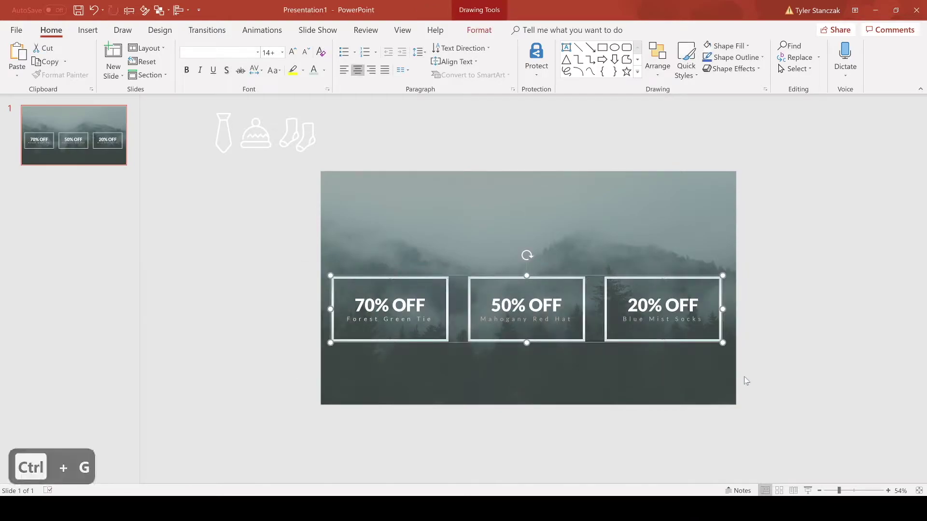
pyautogui.click(659, 73)
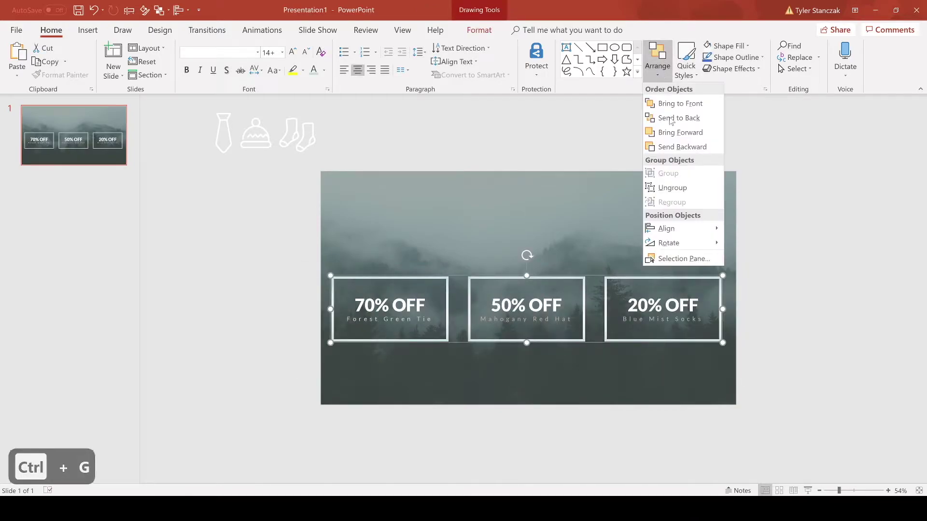
pyautogui.moveTo(701, 228)
pyautogui.click(741, 247)
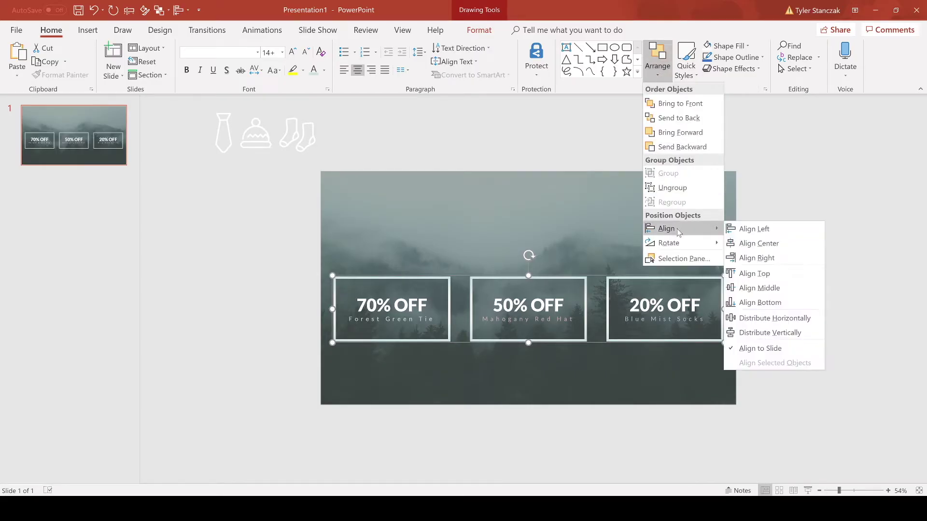
pyautogui.click(734, 289)
pyautogui.click(778, 307)
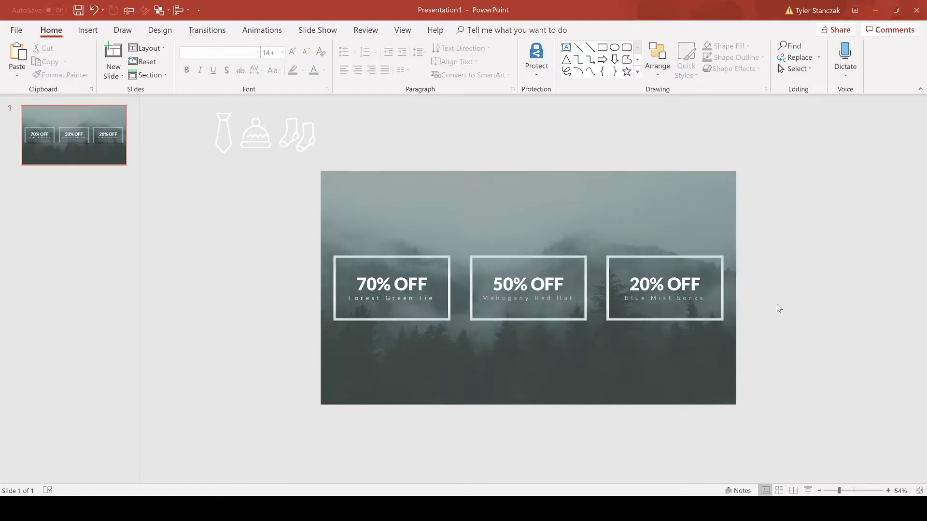
pyautogui.rightClick(763, 314)
pyautogui.press('Escape')
# Move the tie, hat and socks icons above the 70%, 50% and 20% OFF boxes.
pyautogui.click(227, 140)
pyautogui.moveTo(274, 191); pyautogui.dragTo(398, 232)
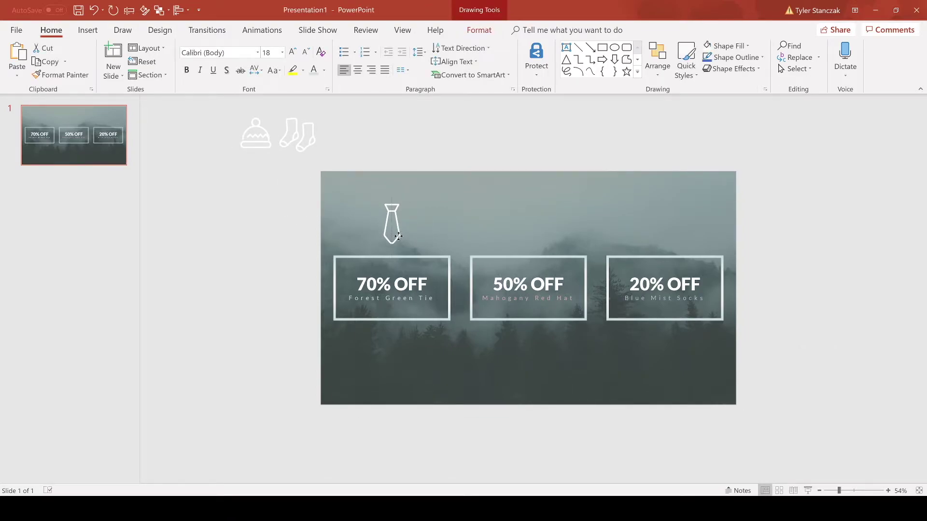
pyautogui.click(264, 145)
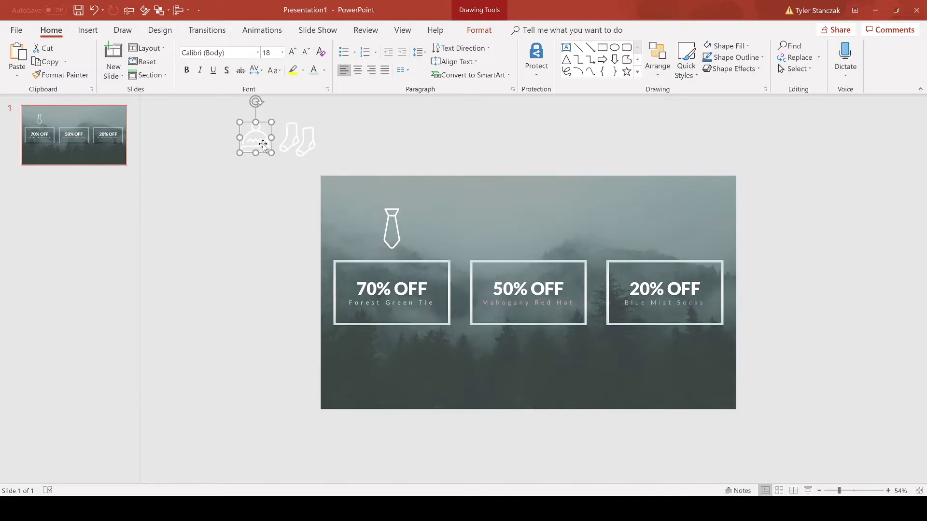
pyautogui.moveTo(263, 145); pyautogui.dragTo(502, 224)
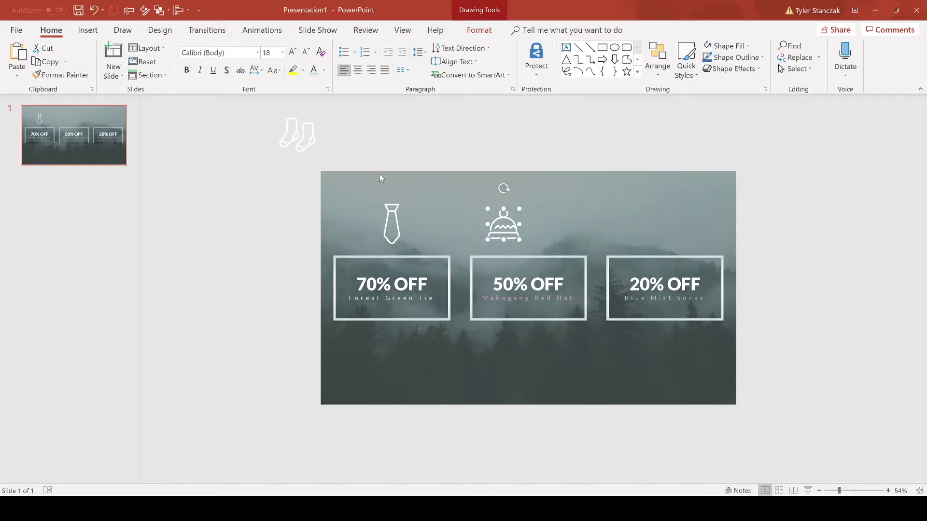
pyautogui.moveTo(313, 144); pyautogui.dragTo(671, 236)
pyautogui.hotkey('ctrl', 'z')
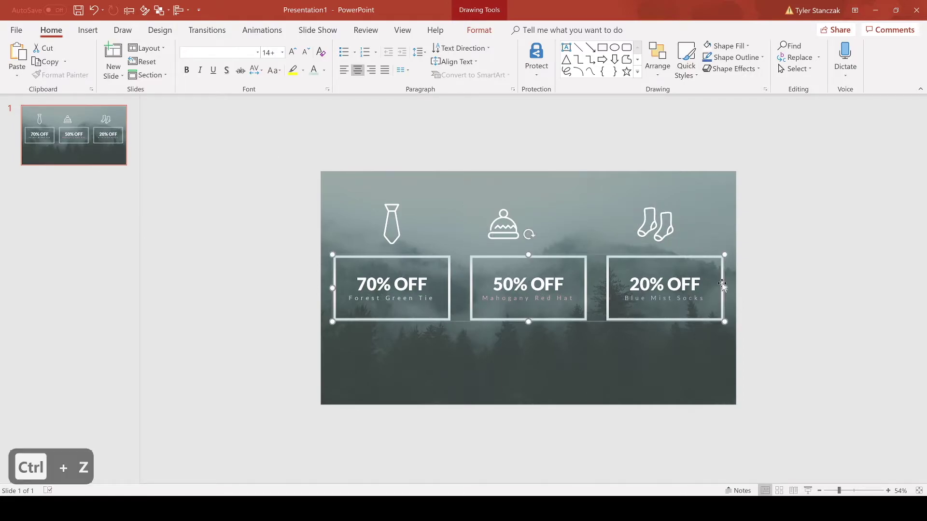
# Centre the socks icon over the 20% OFF box.
pyautogui.rightClick(723, 286)
pyautogui.click(655, 225)
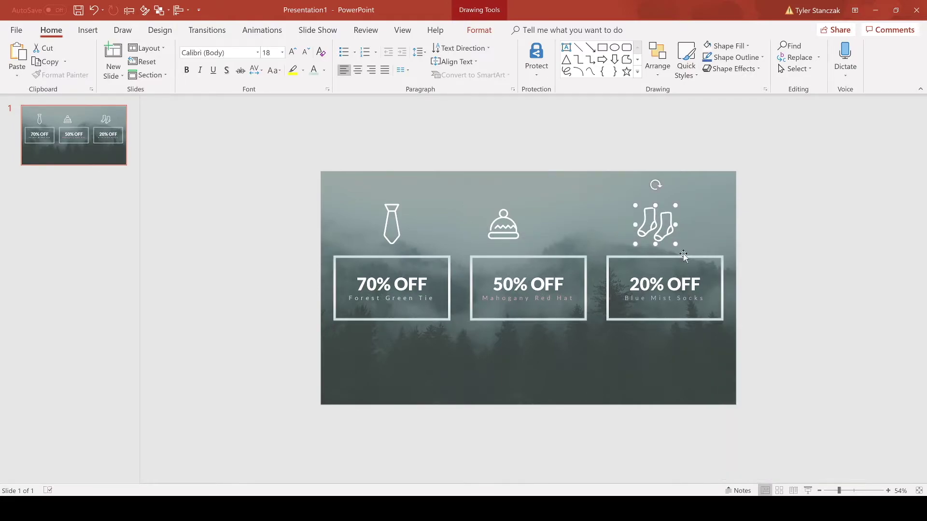
pyautogui.keyDown('shift'); pyautogui.click(684, 259); pyautogui.keyUp('shift')
pyautogui.click(658, 58)
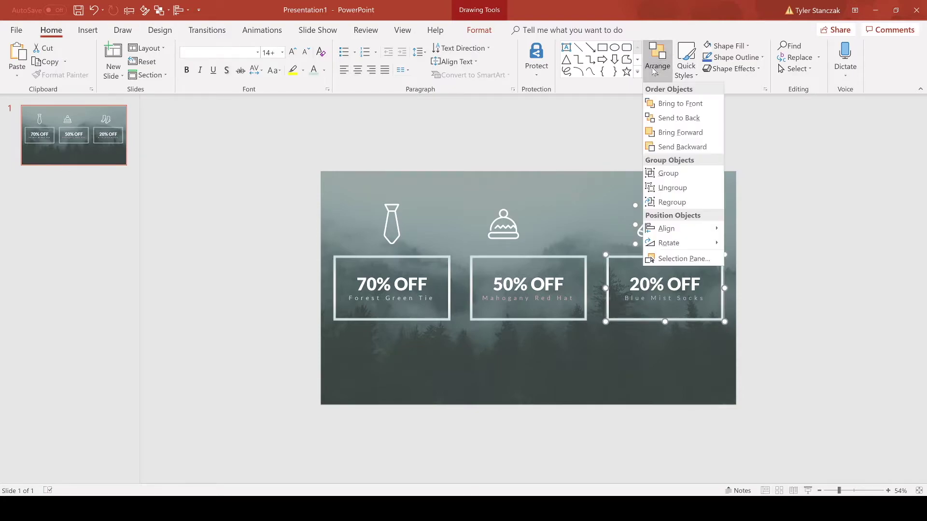
pyautogui.moveTo(668, 225)
pyautogui.click(758, 242)
# Centre the hat icon over the 50% OFF box and the tie over the 70% OFF box.
pyautogui.click(504, 223)
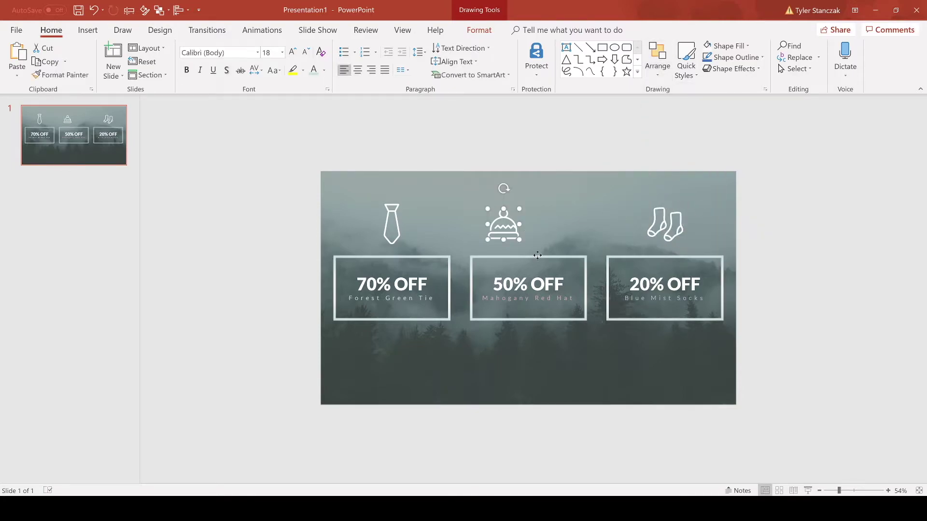
pyautogui.keyDown('shift'); pyautogui.click(536, 256); pyautogui.keyUp('shift')
pyautogui.click(657, 60)
pyautogui.moveTo(668, 226)
pyautogui.click(758, 243)
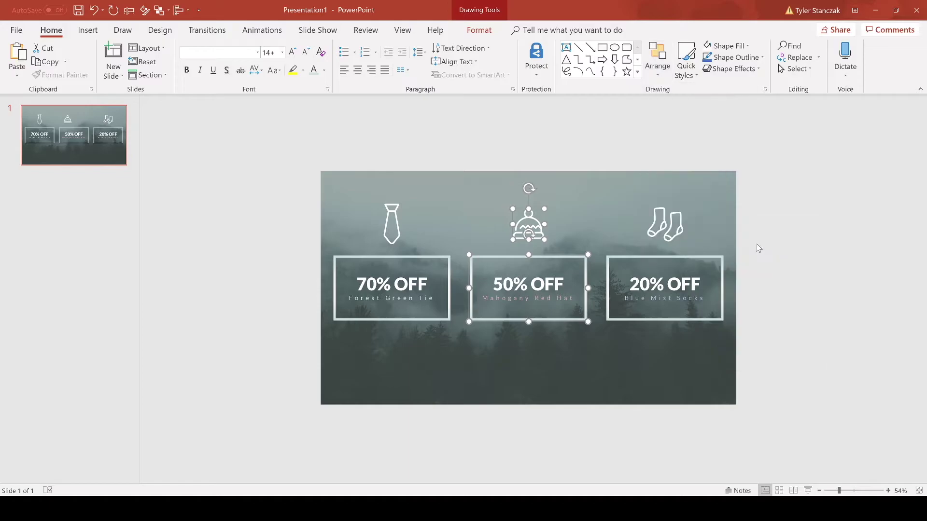
pyautogui.click(391, 223)
pyautogui.keyDown('shift'); pyautogui.click(406, 256); pyautogui.keyUp('shift')
pyautogui.click(655, 75)
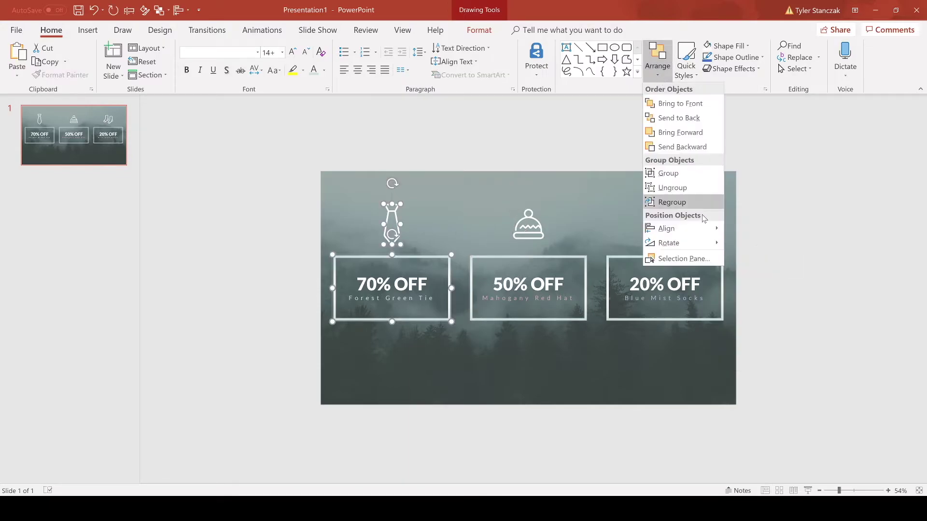
pyautogui.click(758, 243)
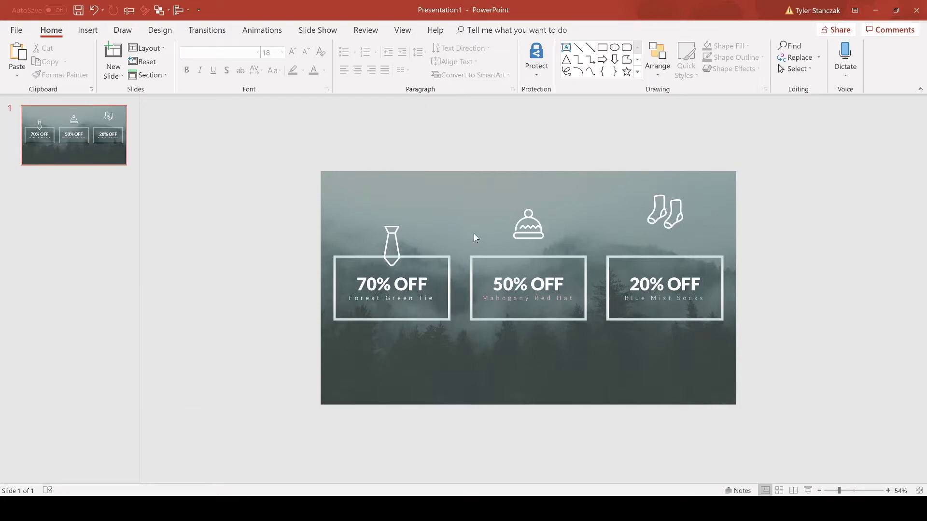
# Select the socks icon and bring up the Arrange alignment options for the icons.
pyautogui.click(677, 224)
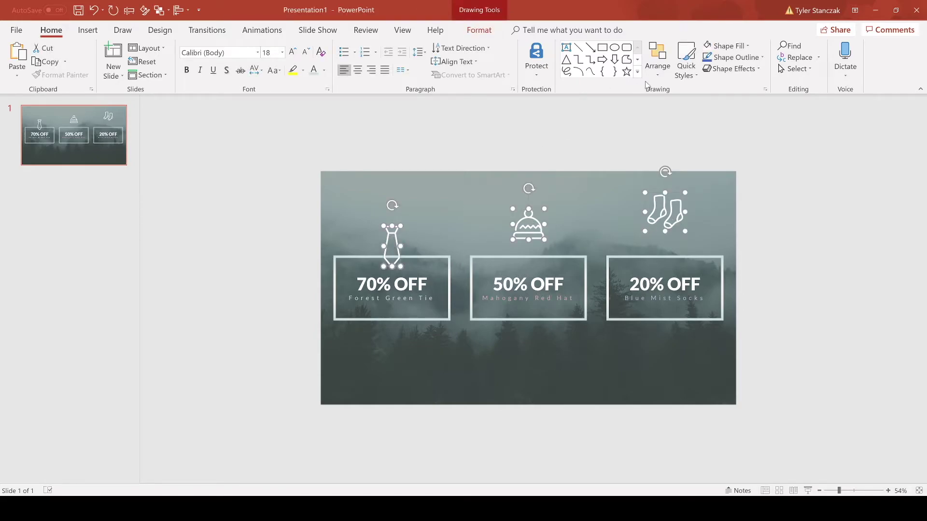
pyautogui.click(657, 58)
pyautogui.moveTo(695, 228)
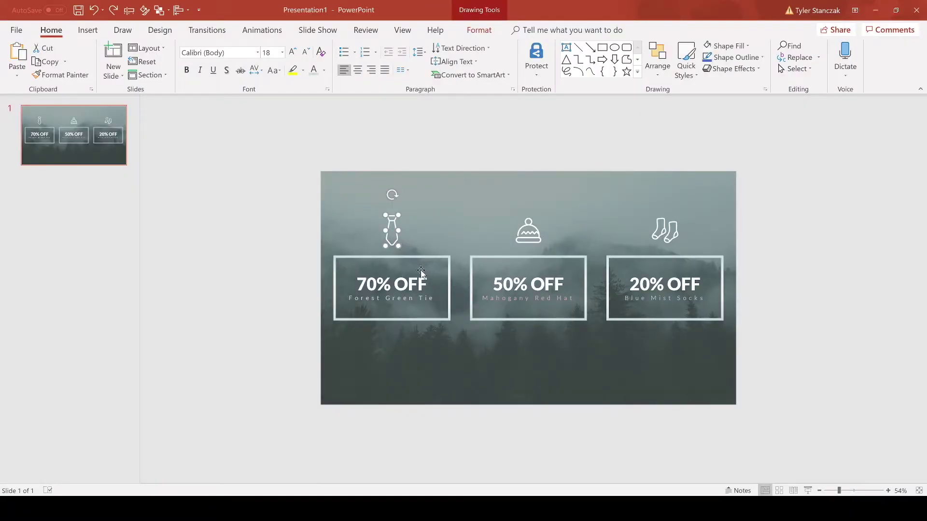
# Move the tie icon off the slide and stack the 70%, 50% and 20% OFF boxes vertically.
pyautogui.click(451, 269)
pyautogui.click(467, 273)
pyautogui.moveTo(289, 218); pyautogui.dragTo(274, 221)
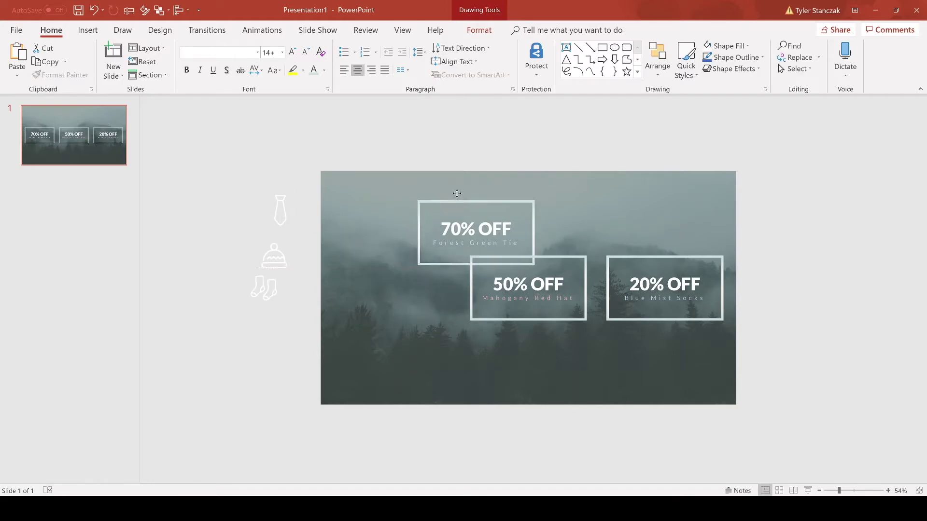
pyautogui.moveTo(457, 193); pyautogui.dragTo(457, 180)
pyautogui.moveTo(624, 257); pyautogui.dragTo(446, 366)
pyautogui.keyDown('shift'); pyautogui.click(528, 285); pyautogui.keyUp('shift')
pyautogui.keyDown('shift'); pyautogui.click(478, 205); pyautogui.keyUp('shift')
pyautogui.click(660, 72)
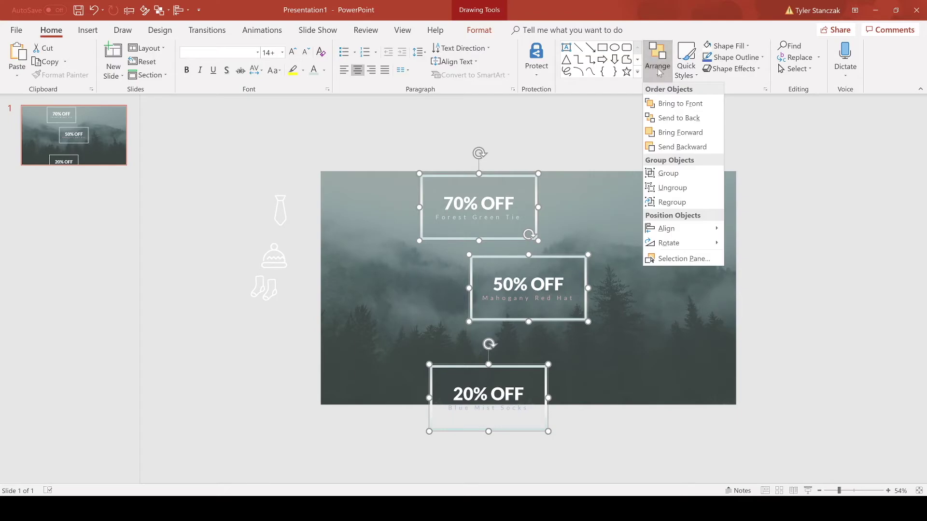
pyautogui.moveTo(684, 229)
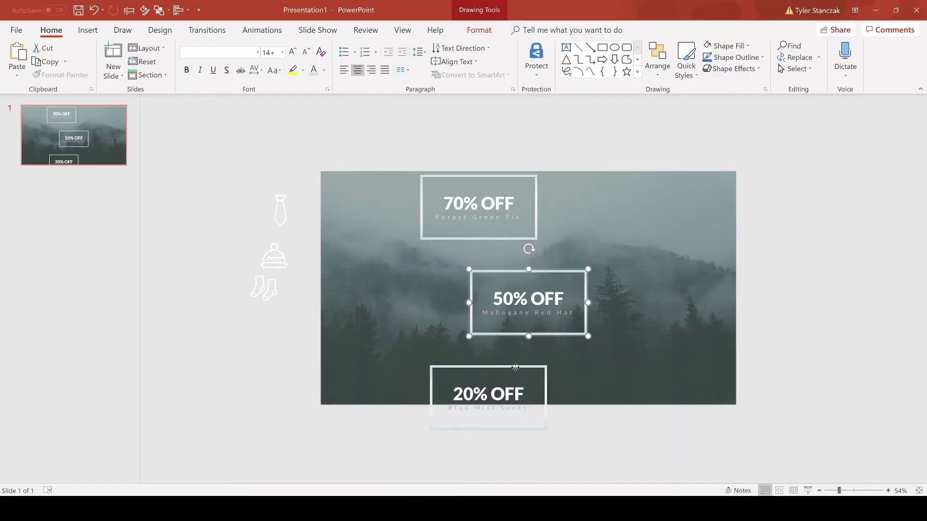
# Lower the 20% OFF box and distribute the boxes evenly from top to bottom.
pyautogui.click(515, 366)
pyautogui.moveTo(515, 366)
pyautogui.mouseDown()
pyautogui.moveTo(472, 355)
pyautogui.moveTo(511, 336)
pyautogui.mouseUp()
pyautogui.click(565, 360)
pyautogui.click(489, 355)
pyautogui.keyDown('shift'); pyautogui.click(512, 322); pyautogui.keyUp('shift')
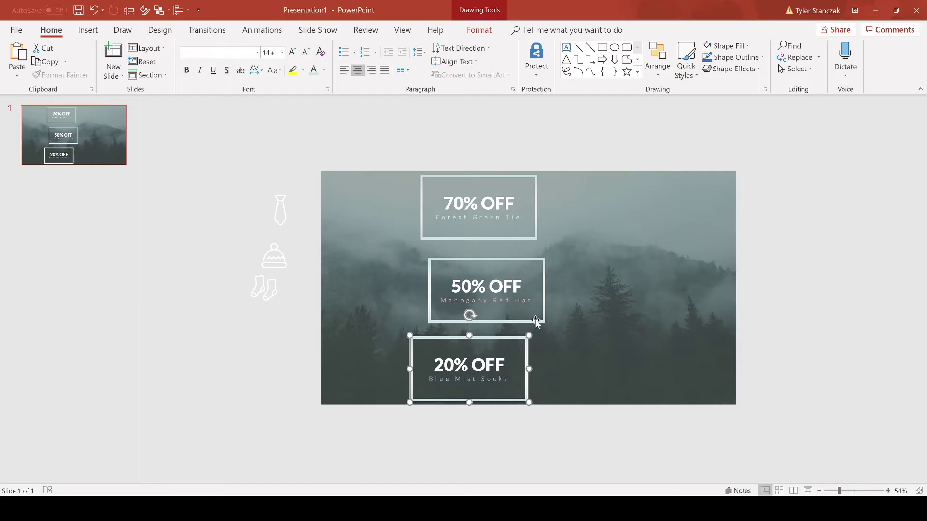
pyautogui.click(657, 60)
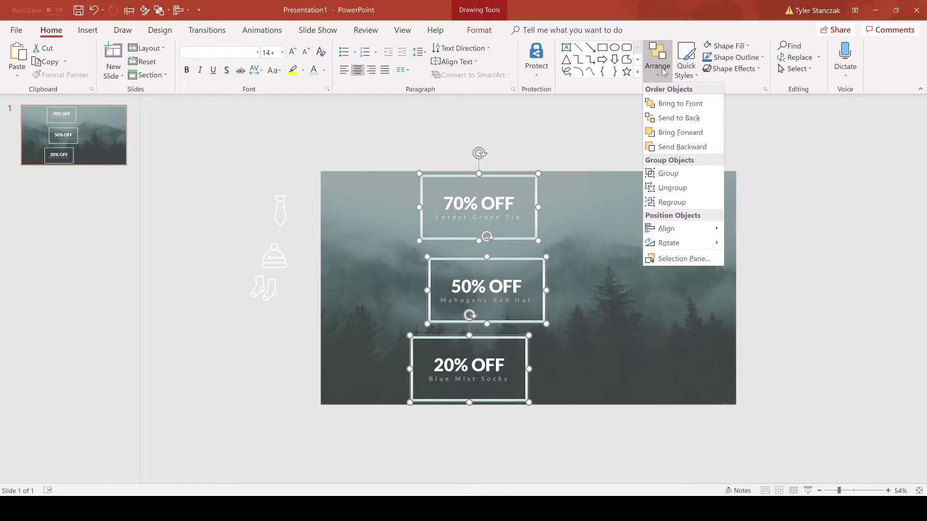
pyautogui.moveTo(698, 234)
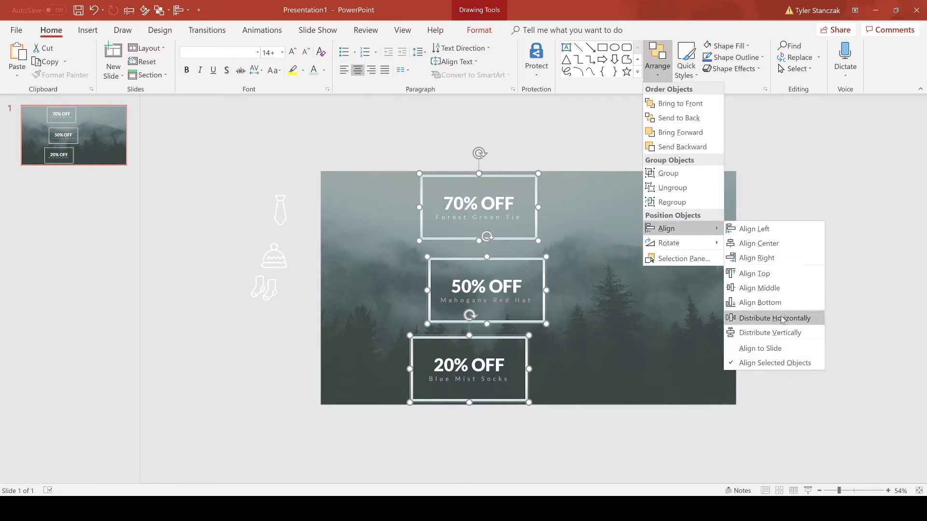
pyautogui.click(767, 333)
# Align the three boxes on one vertical centre line with Align Center.
pyautogui.click(661, 72)
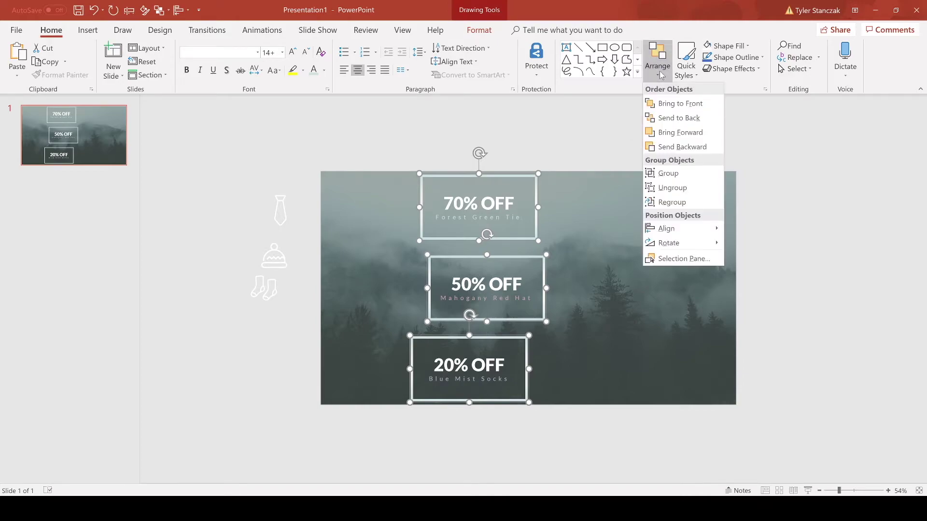
pyautogui.moveTo(688, 229)
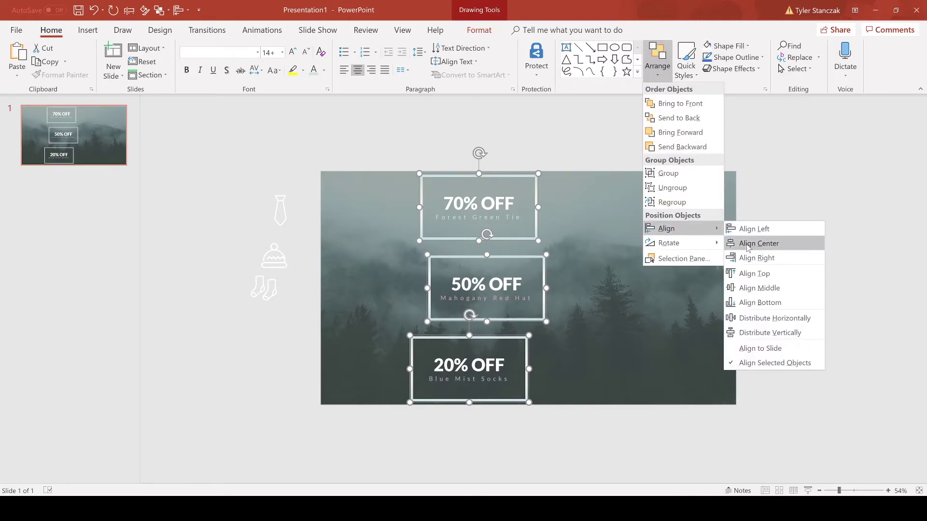
pyautogui.click(744, 243)
pyautogui.click(601, 288)
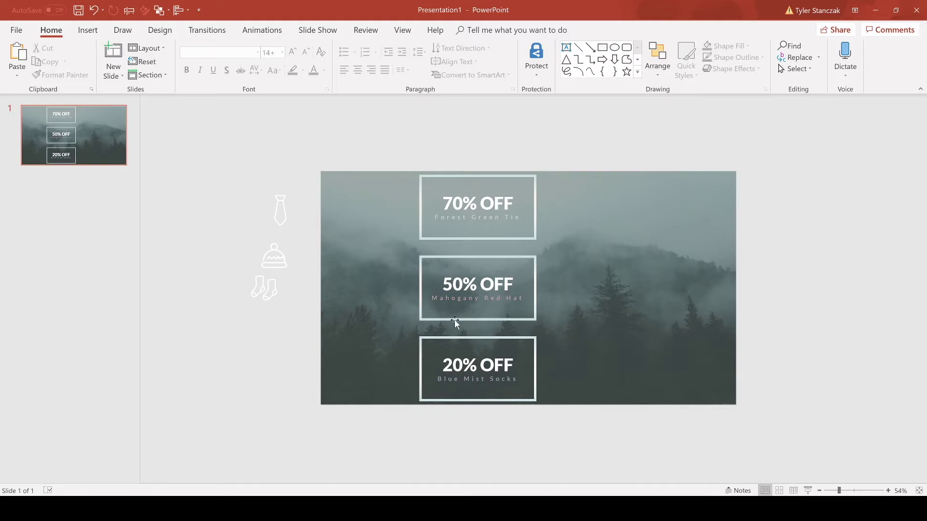
# Nudge the 20% OFF box up twice, then move the 50% and 20% boxes up together.
pyautogui.click(463, 340)
pyautogui.press('Up')
pyautogui.press('Up')
pyautogui.press('Up')
pyautogui.press('Up')
pyautogui.press('Up')
pyautogui.press('Up')
pyautogui.press('Up')
pyautogui.press('Up')
pyautogui.press('Up')
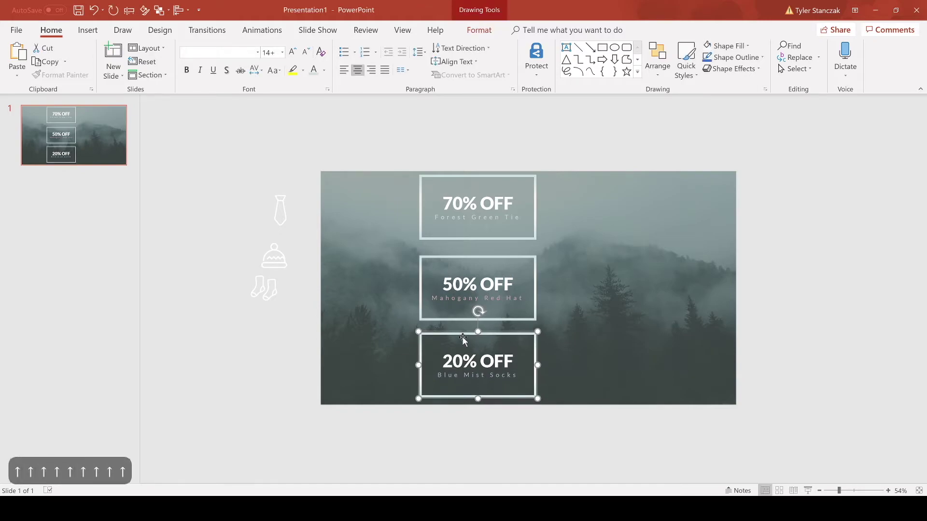
pyautogui.press('Up')
pyautogui.press('Up')
pyautogui.press('Up')
pyautogui.press('Up')
pyautogui.press('Up')
pyautogui.press('Up')
pyautogui.press('Up')
pyautogui.press('Up')
pyautogui.keyDown('shift'); pyautogui.click(448, 321); pyautogui.keyUp('shift')
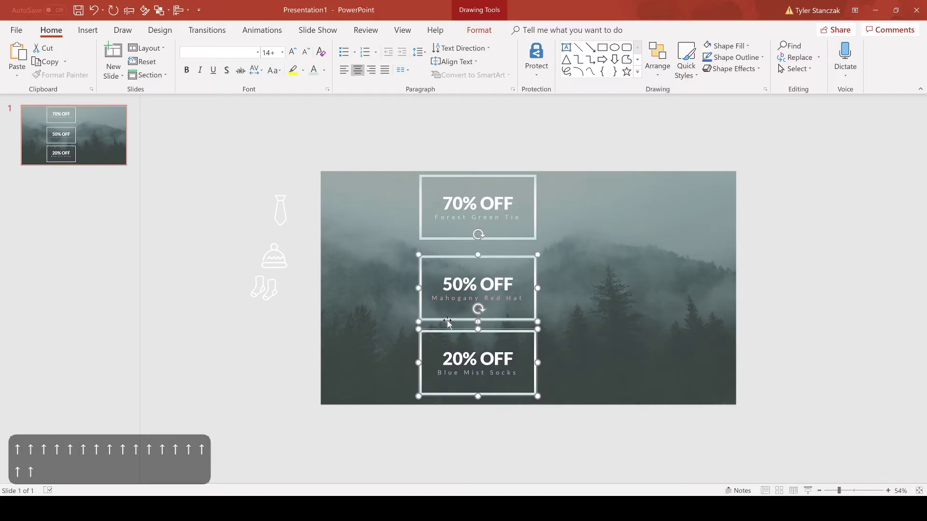
pyautogui.moveTo(448, 321); pyautogui.dragTo(448, 315)
# Distribute all three boxes evenly top to bottom, then select the tie icon.
pyautogui.keyDown('shift'); pyautogui.click(449, 226); pyautogui.keyUp('shift')
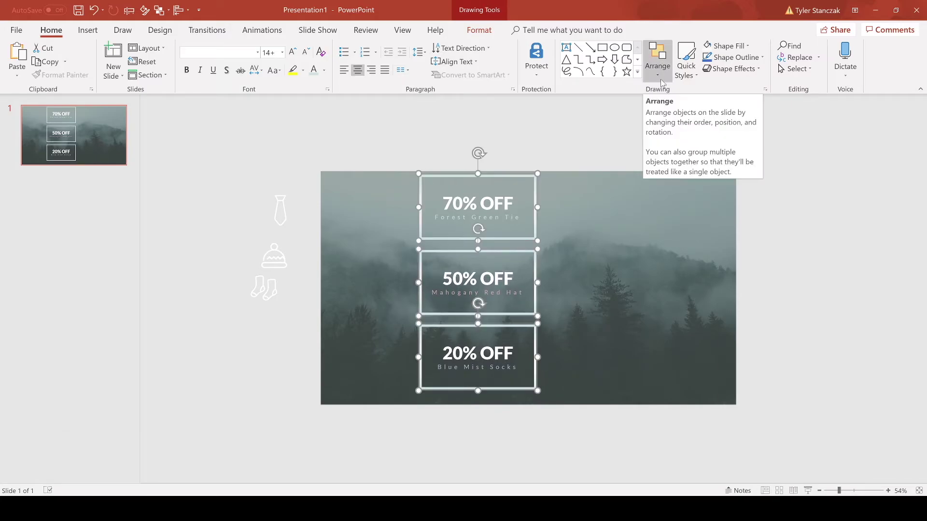
pyautogui.click(662, 82)
pyautogui.moveTo(700, 230)
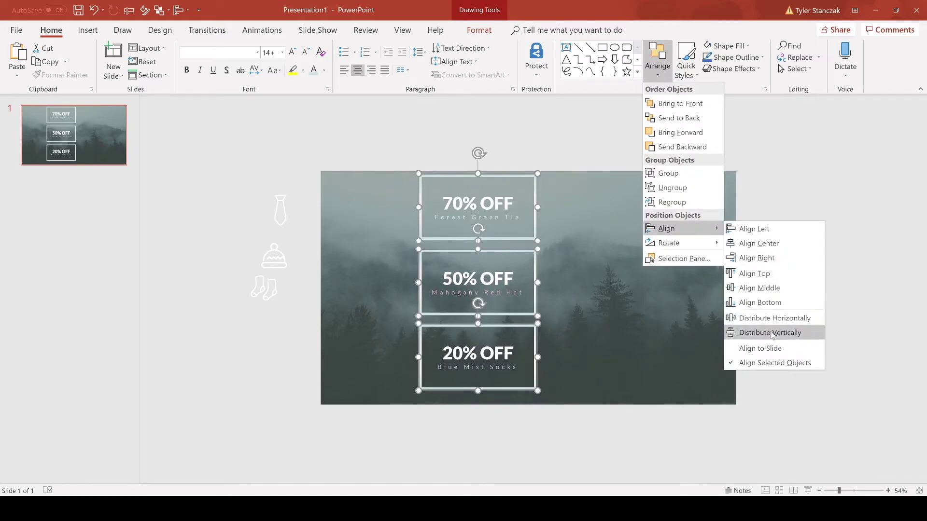
pyautogui.click(771, 334)
pyautogui.click(586, 292)
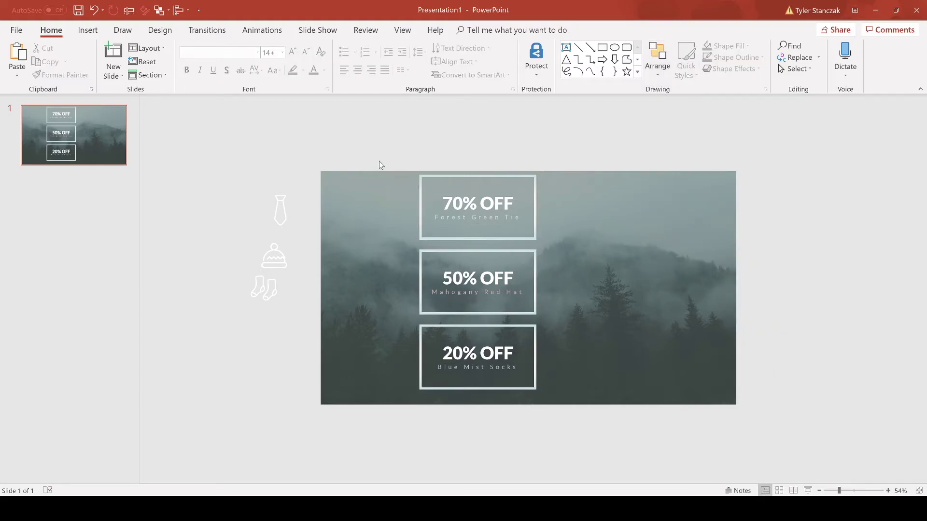
pyautogui.press('Tab')
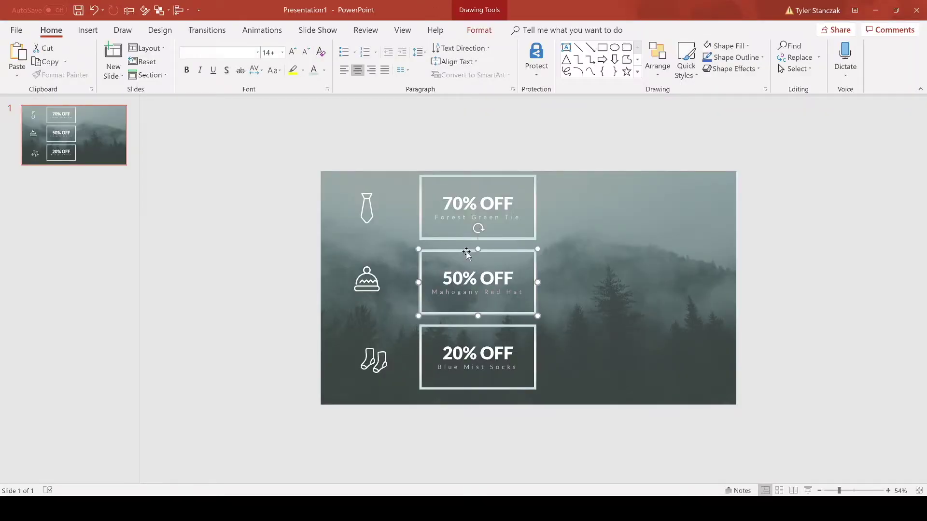
# Shift the 50% OFF and 20% OFF boxes to the right, then select the boxes together.
pyautogui.keyDown('shift'); pyautogui.click(498, 326); pyautogui.keyUp('shift')
pyautogui.moveTo(498, 328); pyautogui.dragTo(729, 341)
pyautogui.click(689, 331)
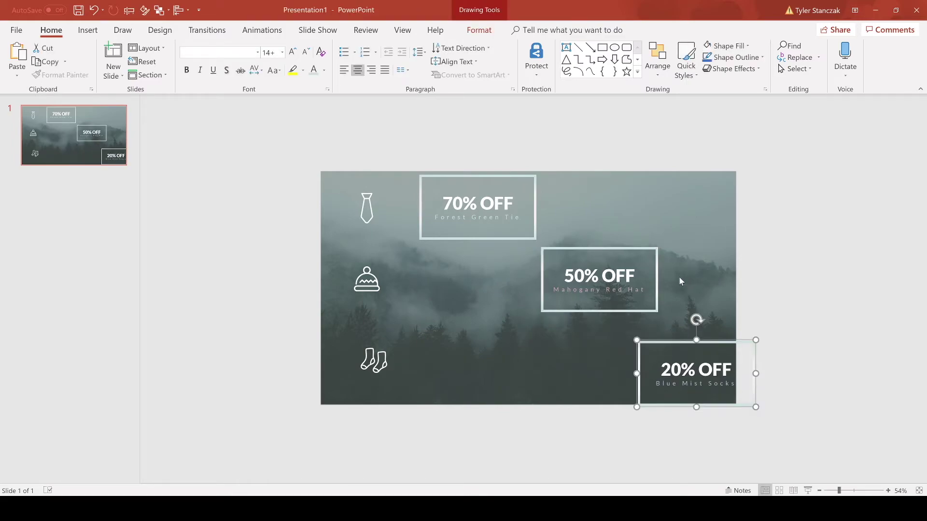
pyautogui.keyDown('shift'); pyautogui.click(657, 278); pyautogui.keyUp('shift')
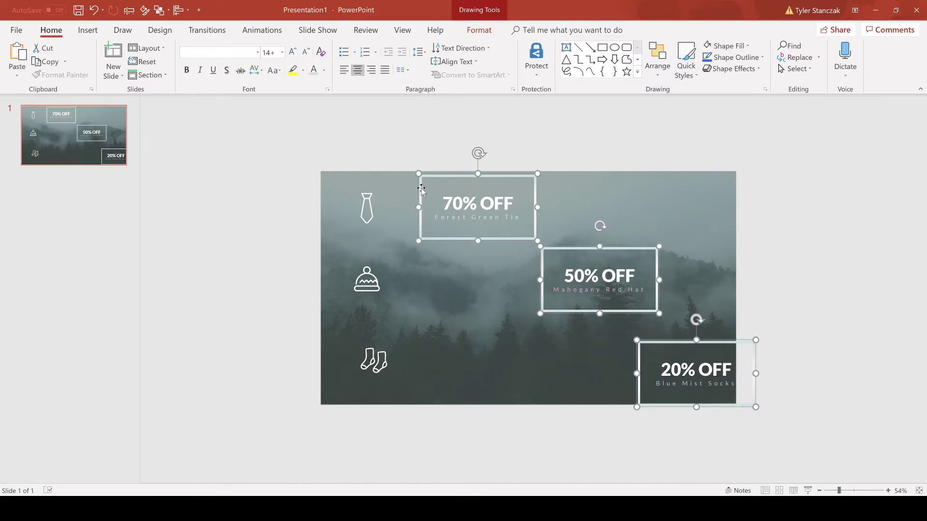
# Apply Align Left to the three discount boxes, then nudge the 20% OFF box slightly upward.
pyautogui.click(658, 61)
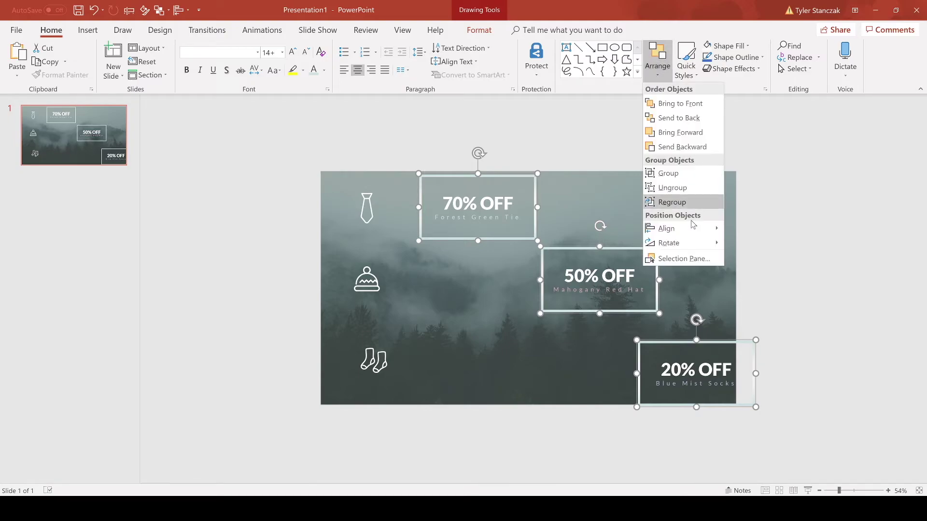
pyautogui.moveTo(693, 230)
pyautogui.click(754, 229)
pyautogui.moveTo(485, 340); pyautogui.dragTo(485, 331)
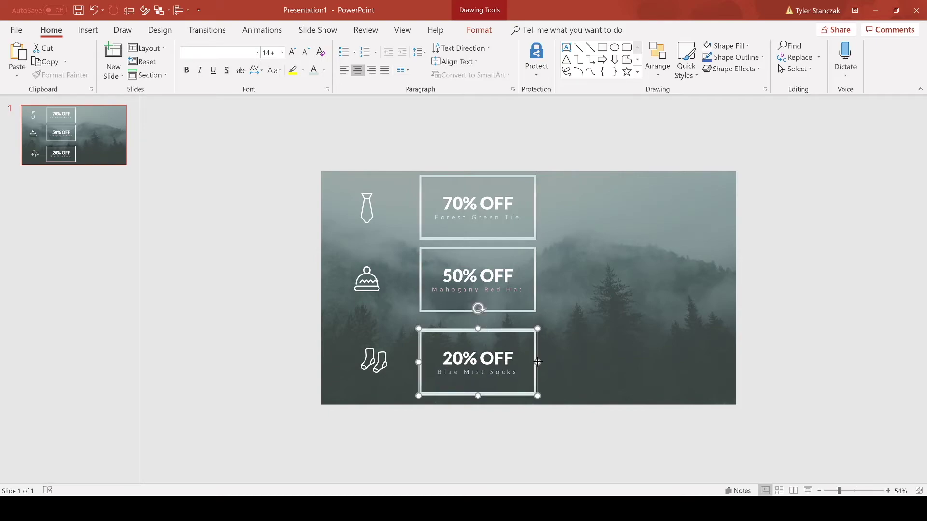
# Stretch the 20% OFF box to the right so it extends past the two boxes above.
pyautogui.moveTo(537, 362); pyautogui.dragTo(582, 362)
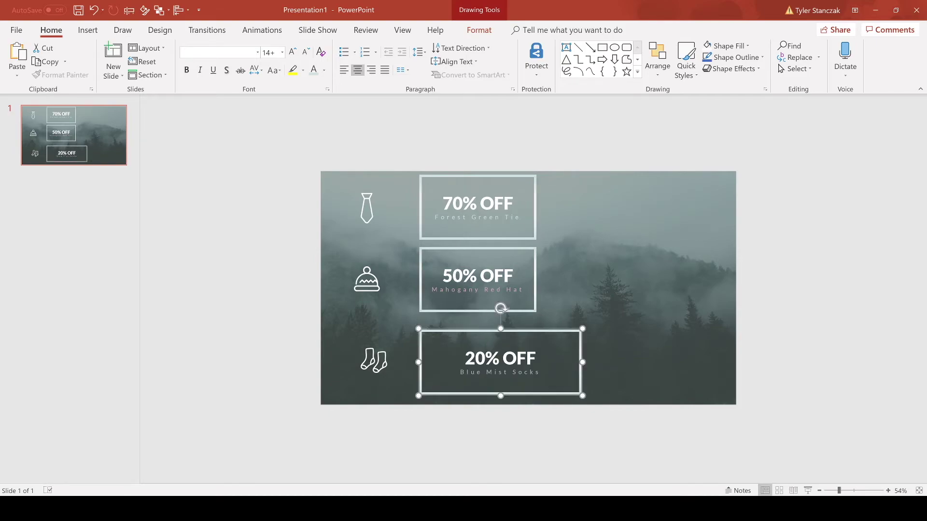